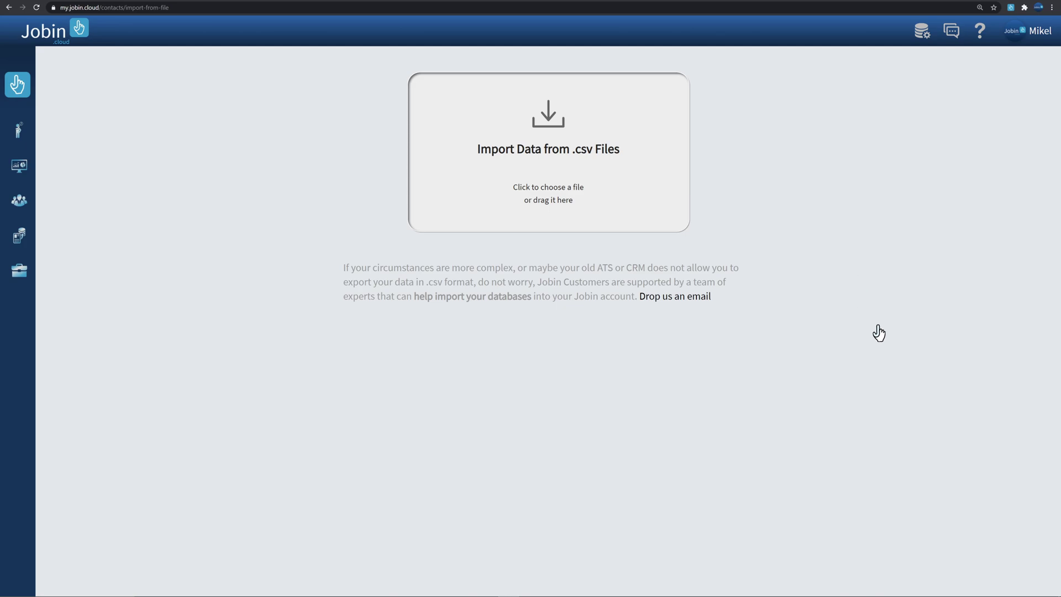
Import the contact data from .csv files into the repository, associating the linkedinUrl column with the LinkedIn contact field.
drag(983, 398, 621, 169)
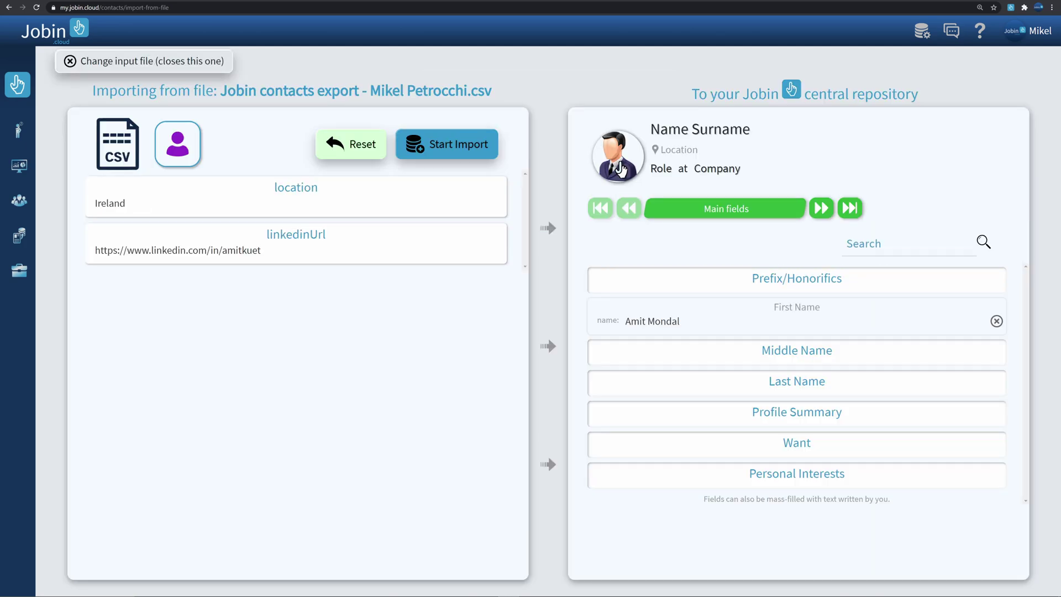
click(821, 210)
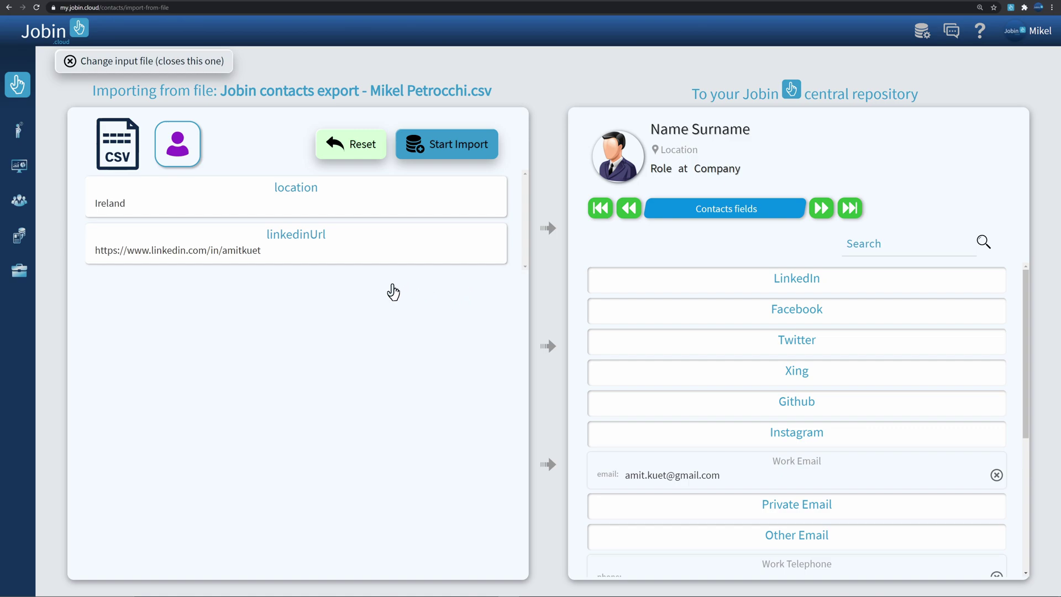
drag(461, 305, 707, 290)
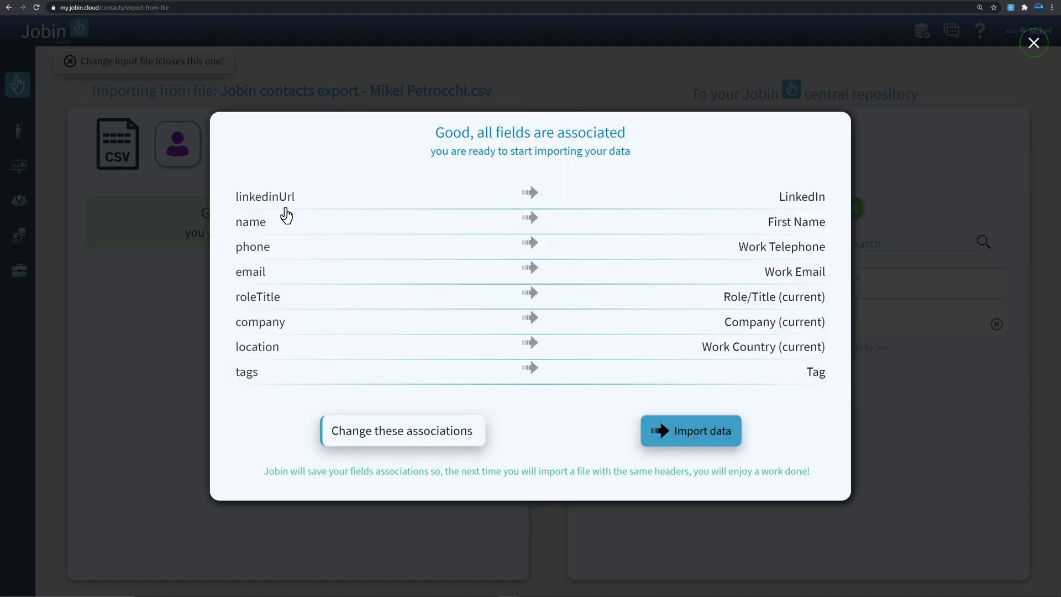
click(672, 442)
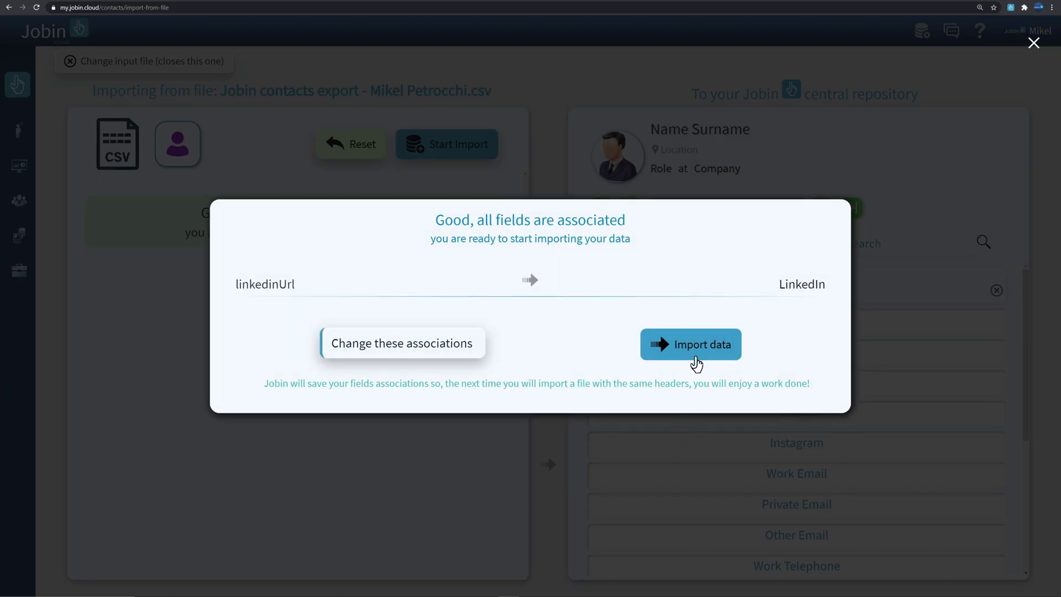
click(696, 362)
Select the 30 nameless contacts, run Auto Update on their profiles and acknowledge the operation in the operations monitor.
drag(264, 108, 476, 215)
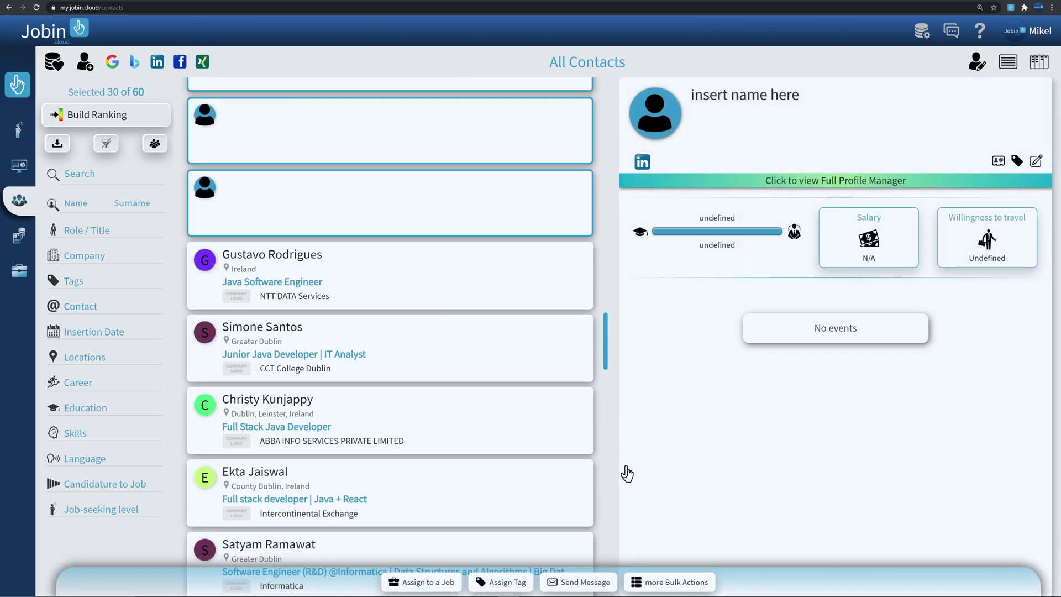
click(642, 585)
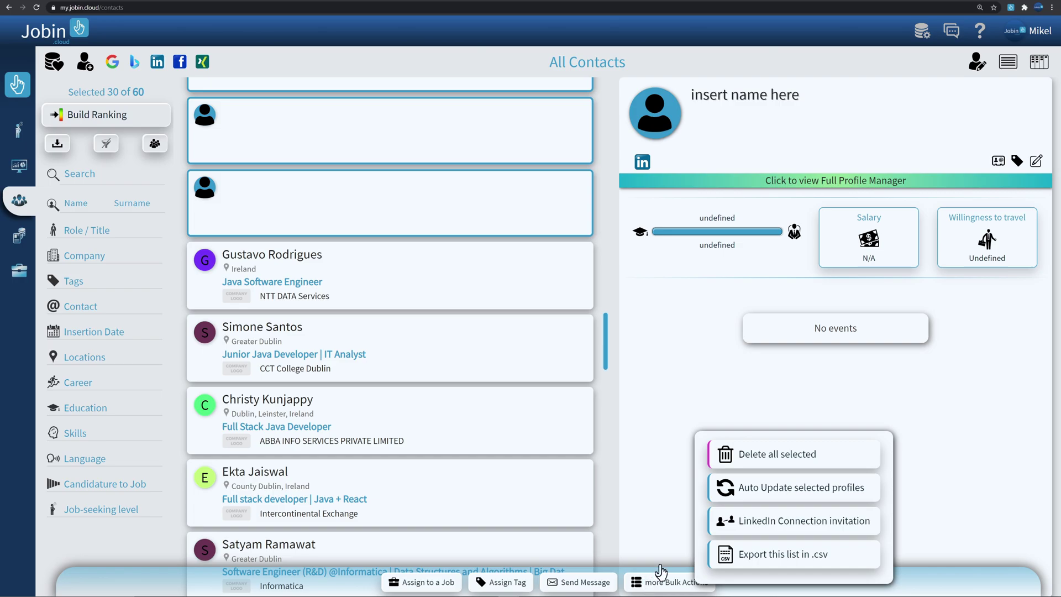
click(742, 496)
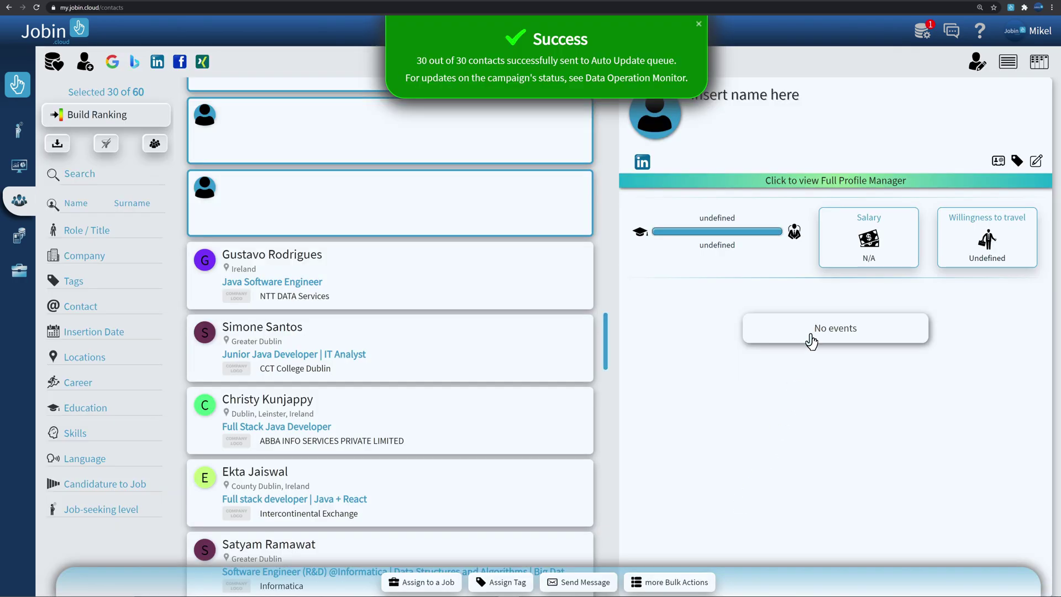
click(921, 33)
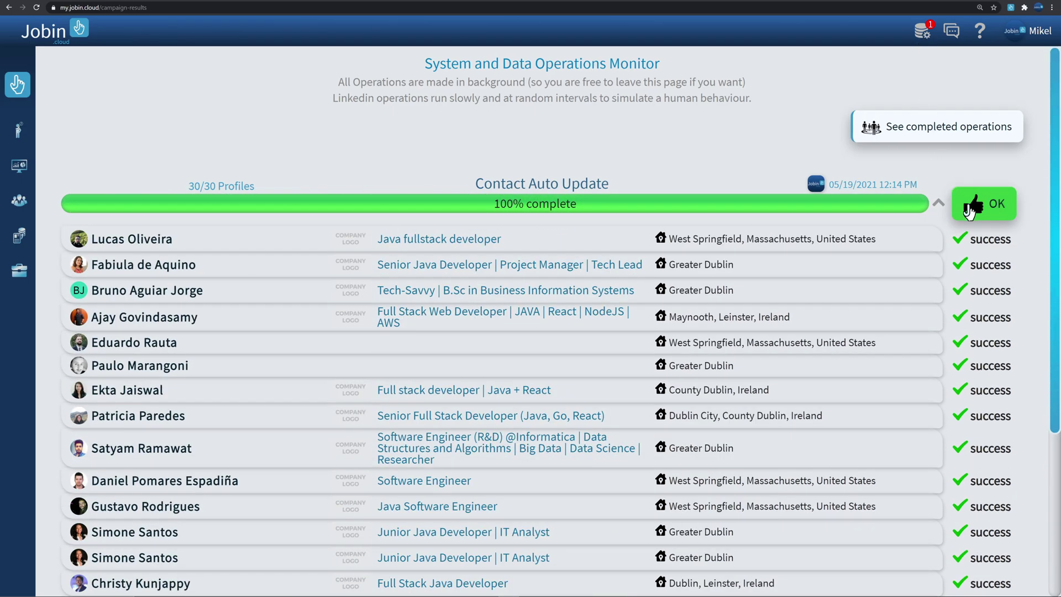
click(964, 208)
Run the database health check and cleaning on all contacts, acknowledge the operation and review the contact list.
click(20, 213)
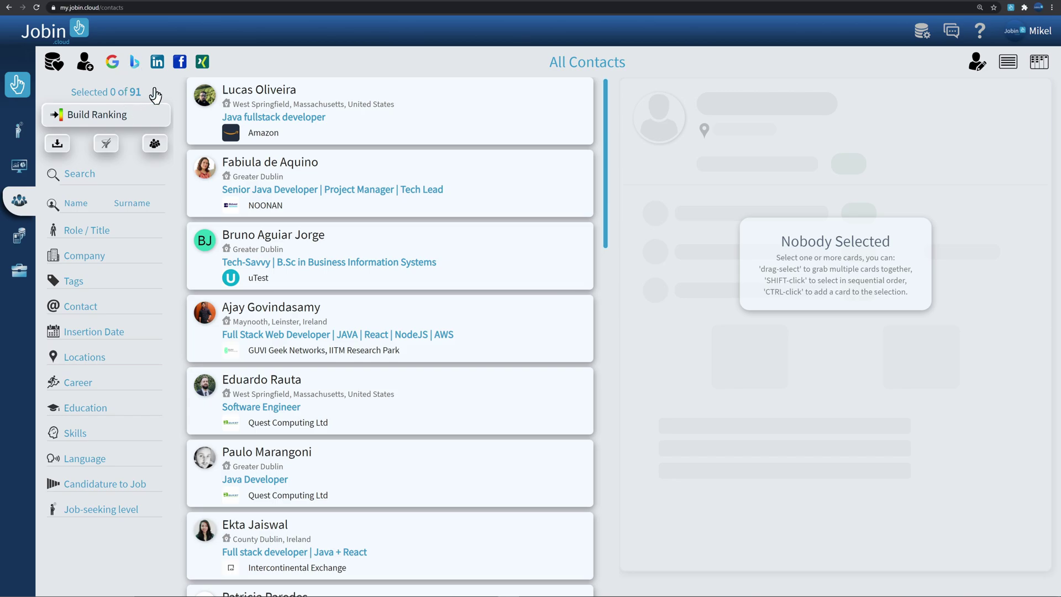
click(54, 62)
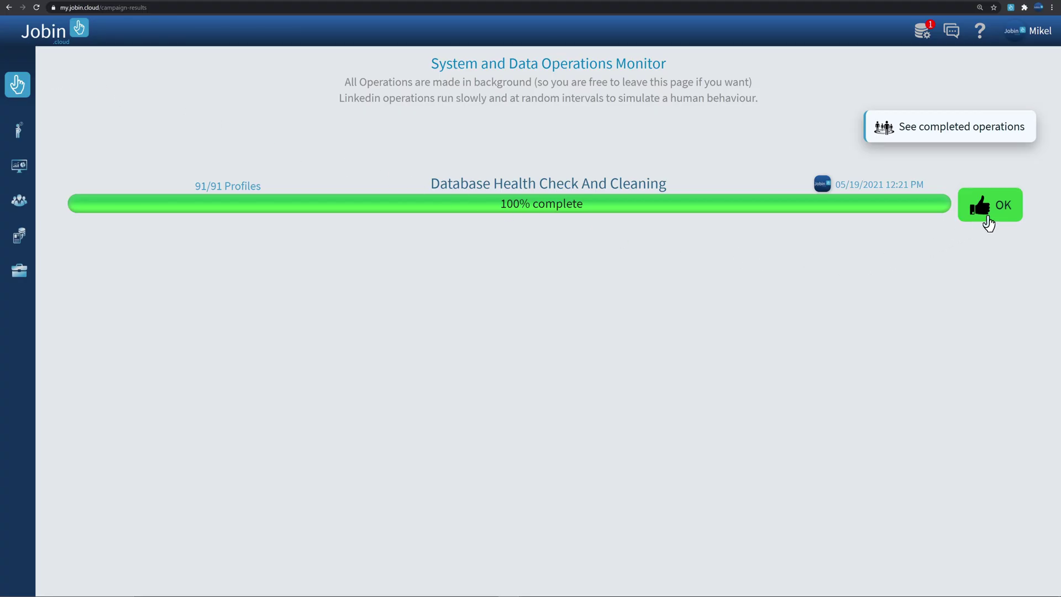
click(987, 216)
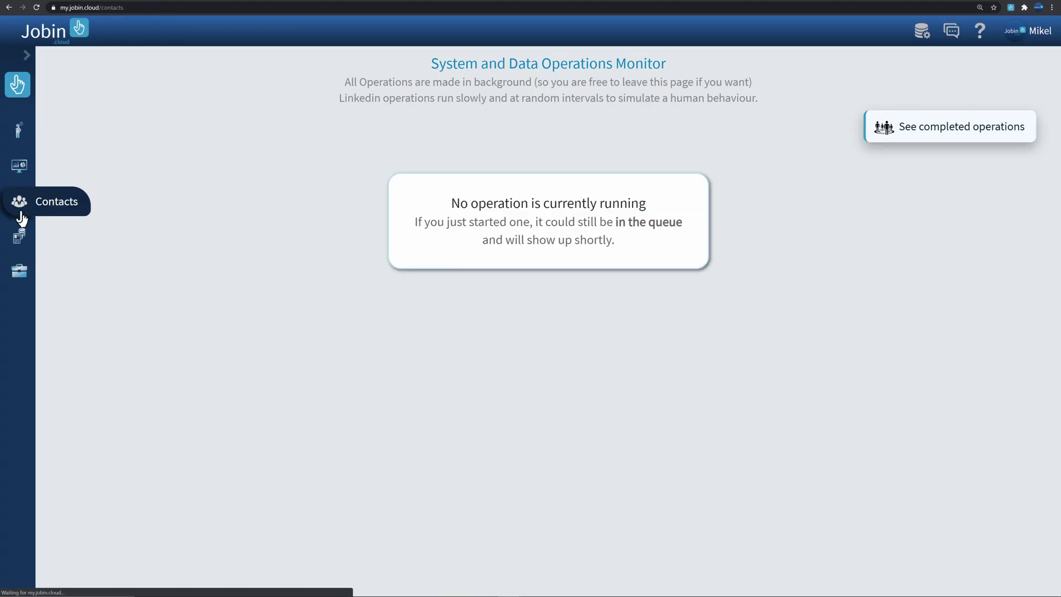
click(19, 206)
scroll(390, 331, down, 15)
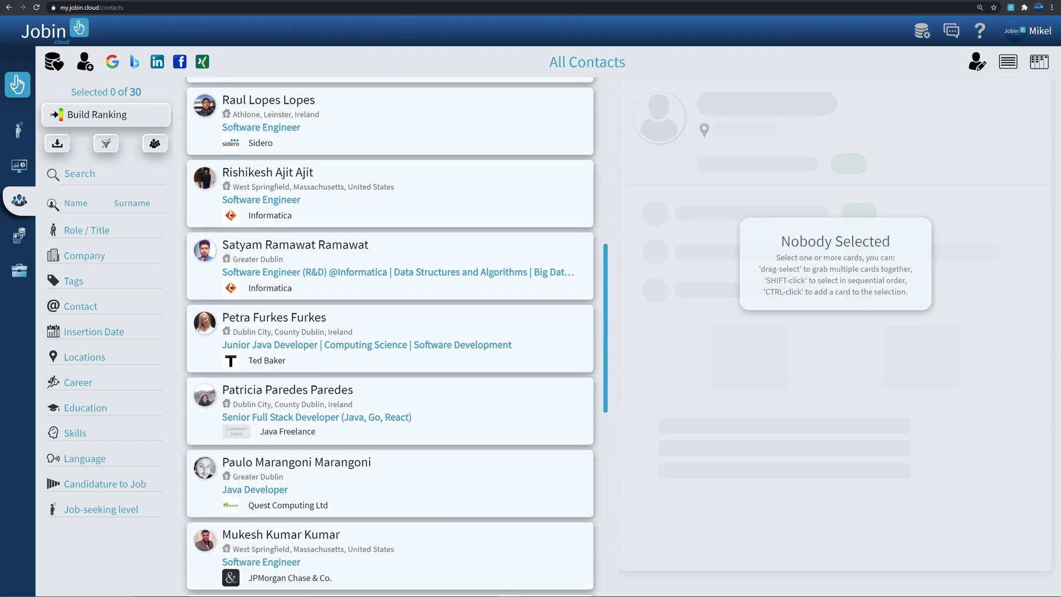
scroll(390, 331, down, 12)
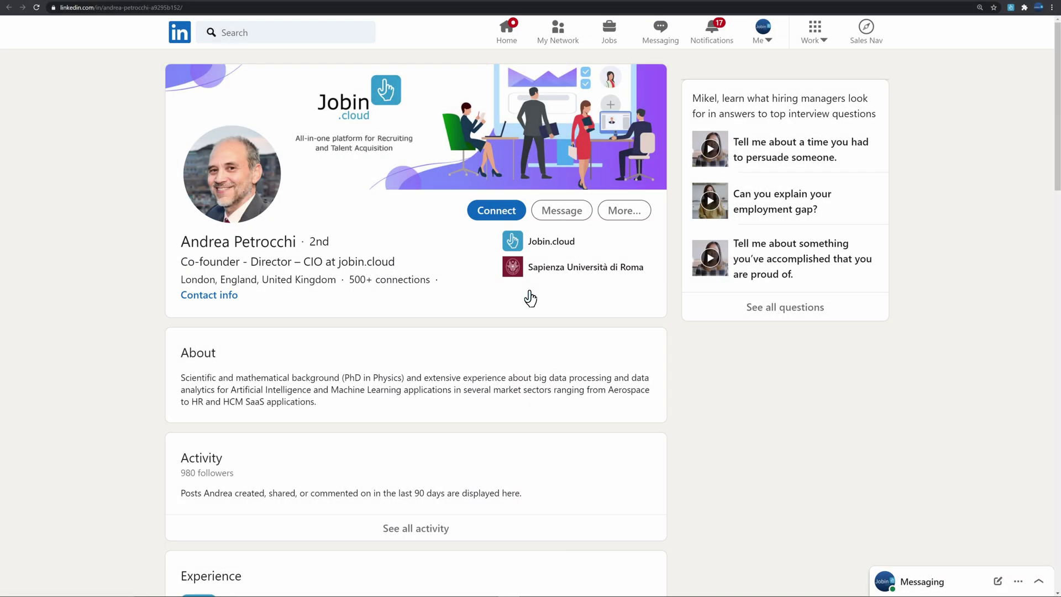
On LinkedIn, import the open profile with the Jobin Extension and check the extension's import options.
click(1010, 7)
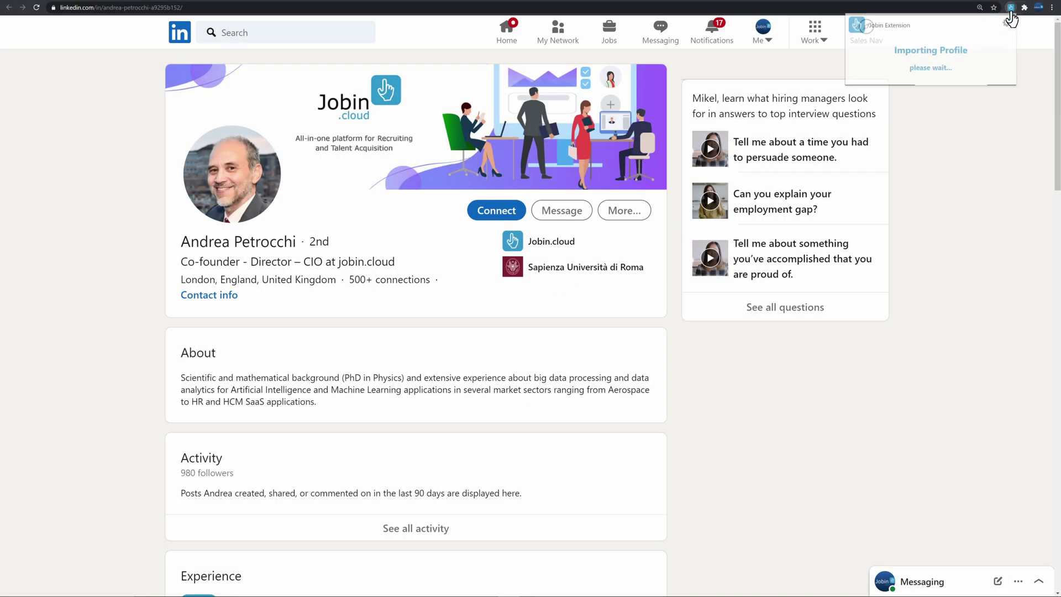
click(1009, 26)
click(984, 110)
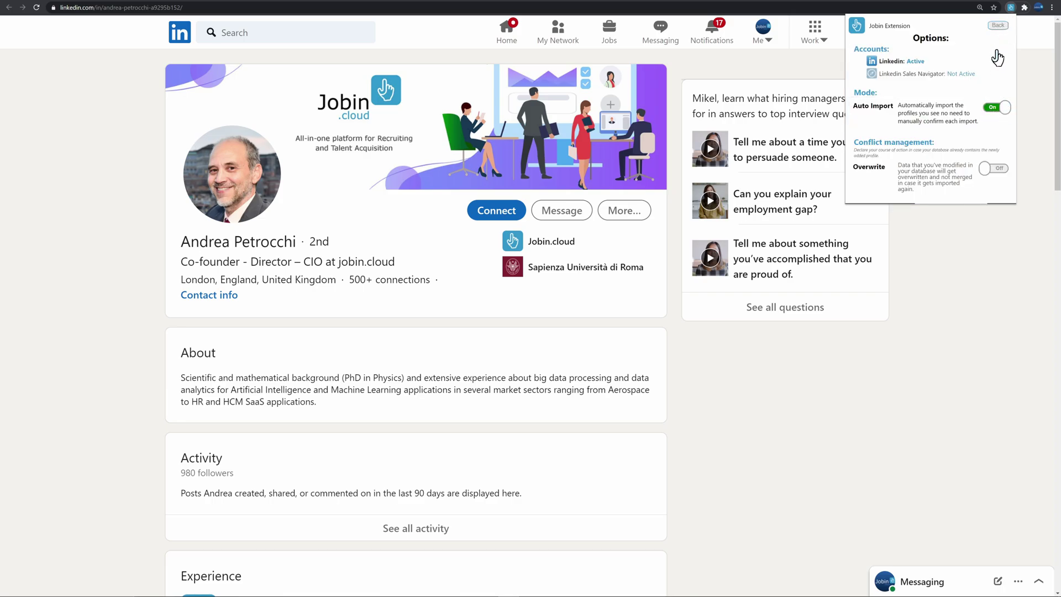
click(998, 25)
Assign the imported LinkedIn profile to the Java Full-Stack Developer job with the extension.
click(999, 109)
click(937, 82)
click(959, 155)
click(995, 146)
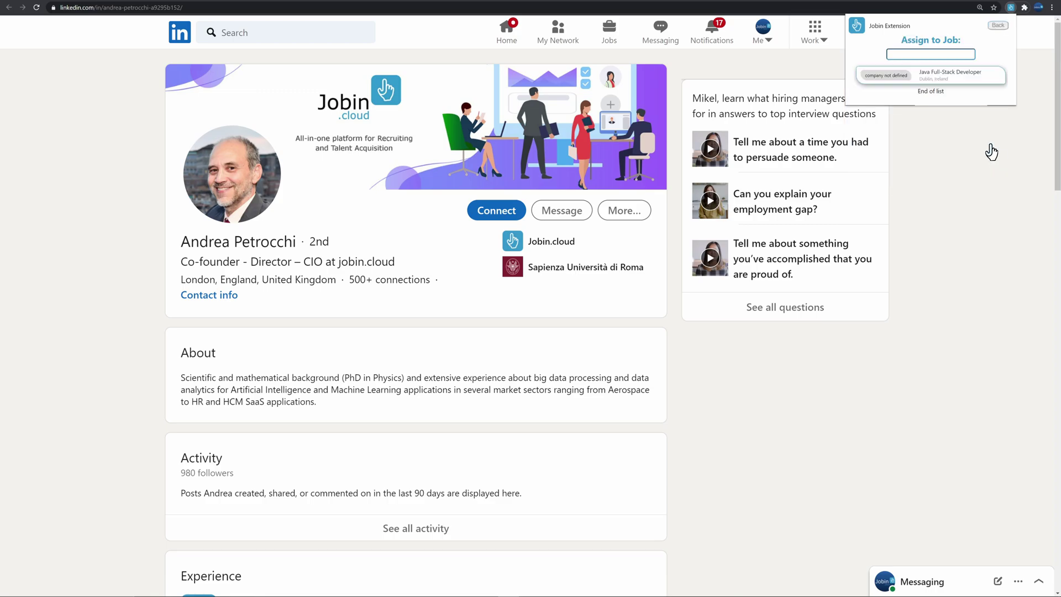
click(907, 84)
click(397, 83)
Search LinkedIn for "Java Full Stack Developer" and import 100 profiles from the results, starting after contact 0.
click(249, 34)
text(Java Full Stack Developer)
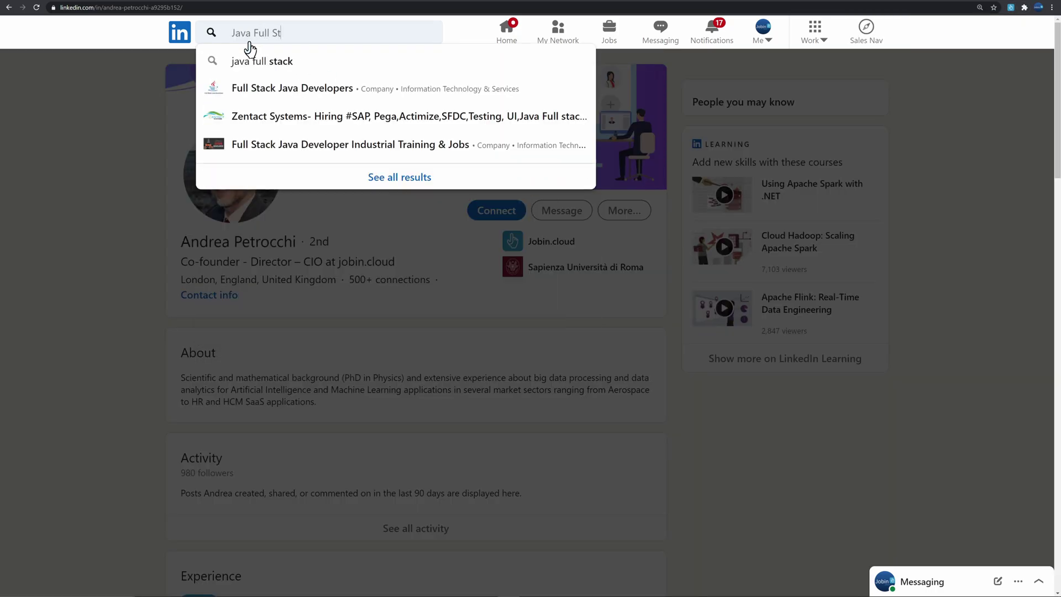
key(Return)
click(1011, 8)
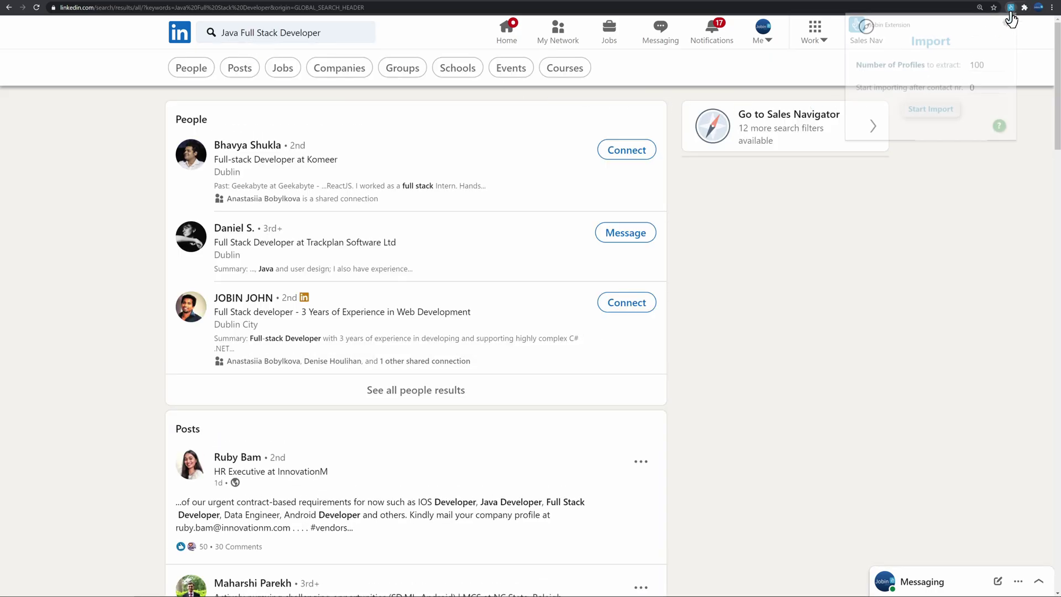
click(932, 113)
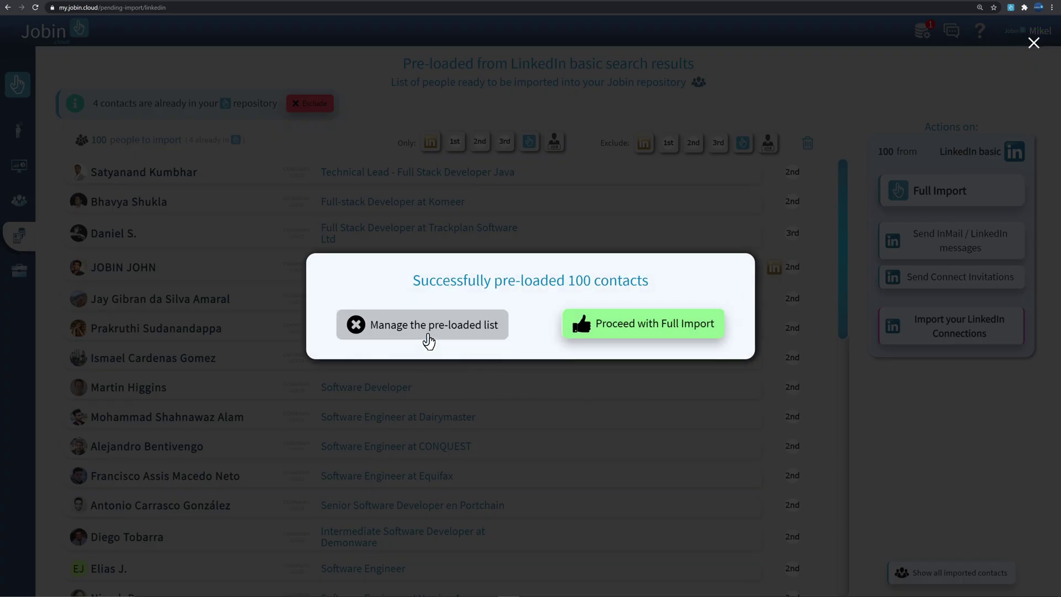
Keep the pre-loaded list for managing and import all LinkedIn connections into My WorkGroup.
click(429, 337)
click(914, 342)
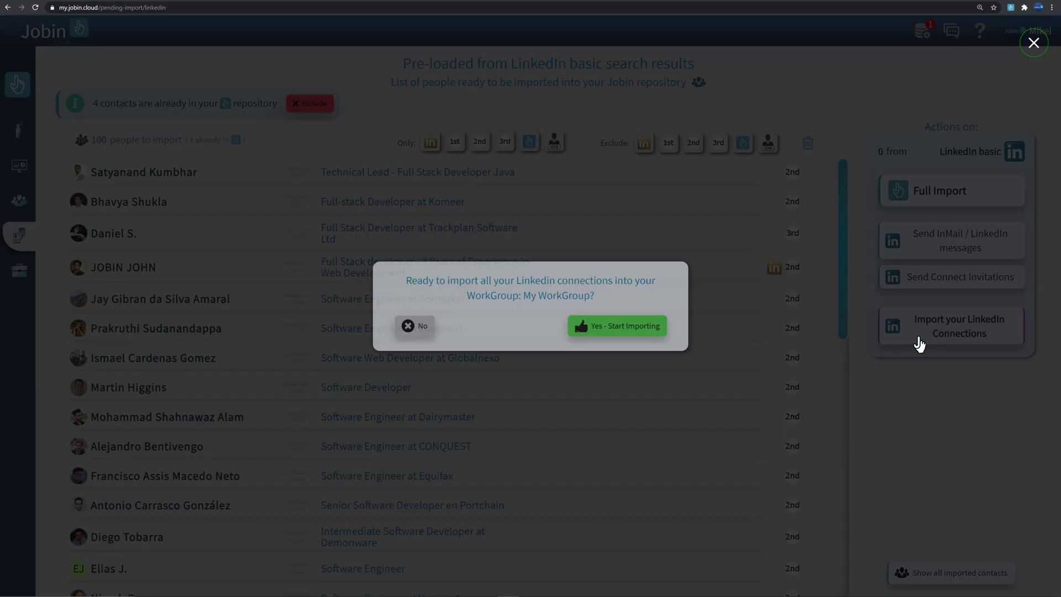
click(663, 354)
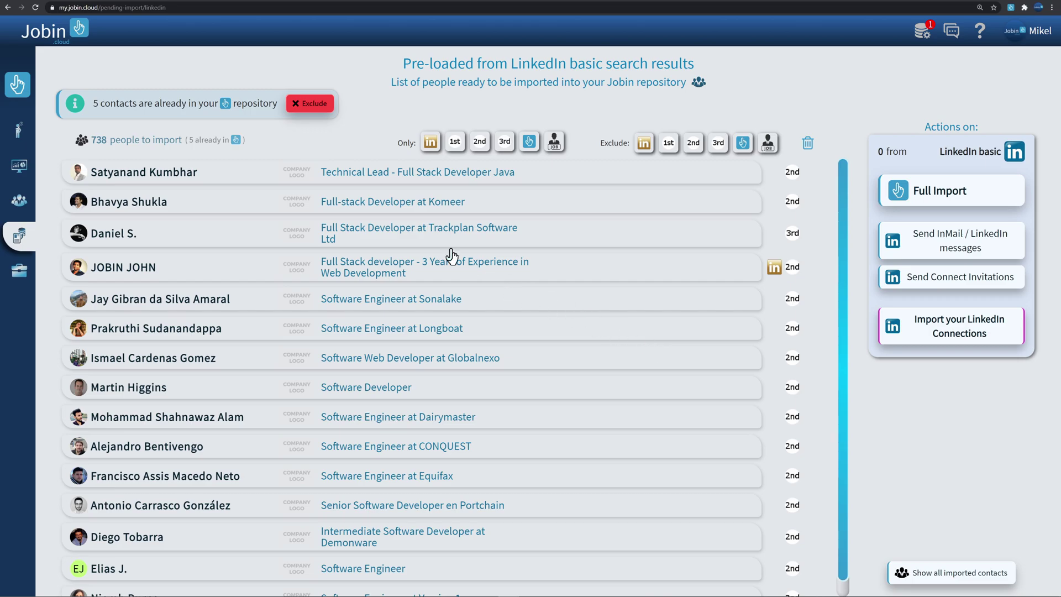
Fully import the pre-loaded list without repository duplicates and 1st-degree connections, tagged Call ASAP and assigned to the Java Full-Stack Developer job.
click(316, 105)
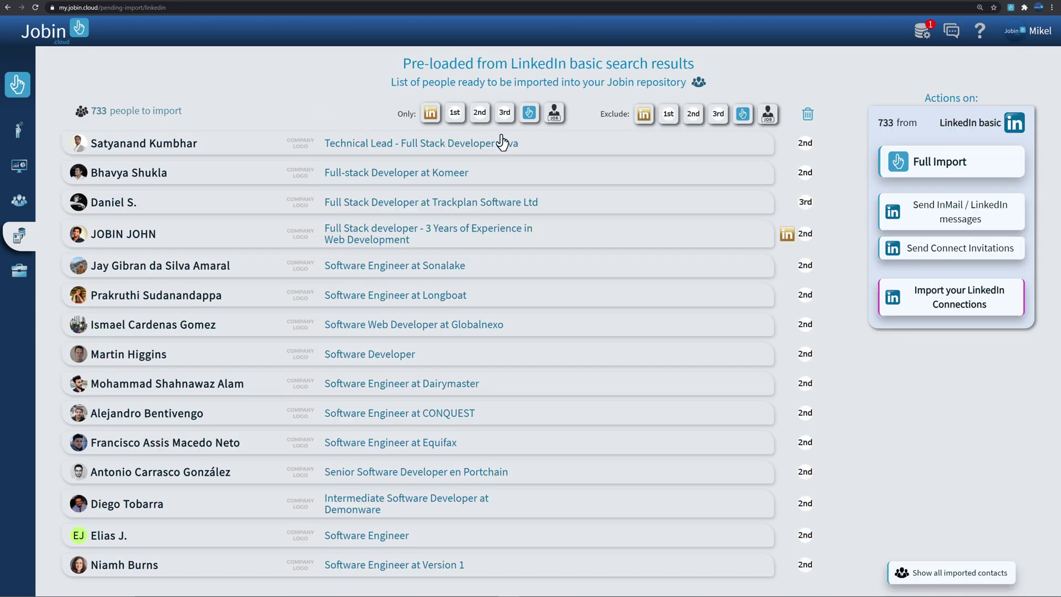
click(668, 114)
click(933, 175)
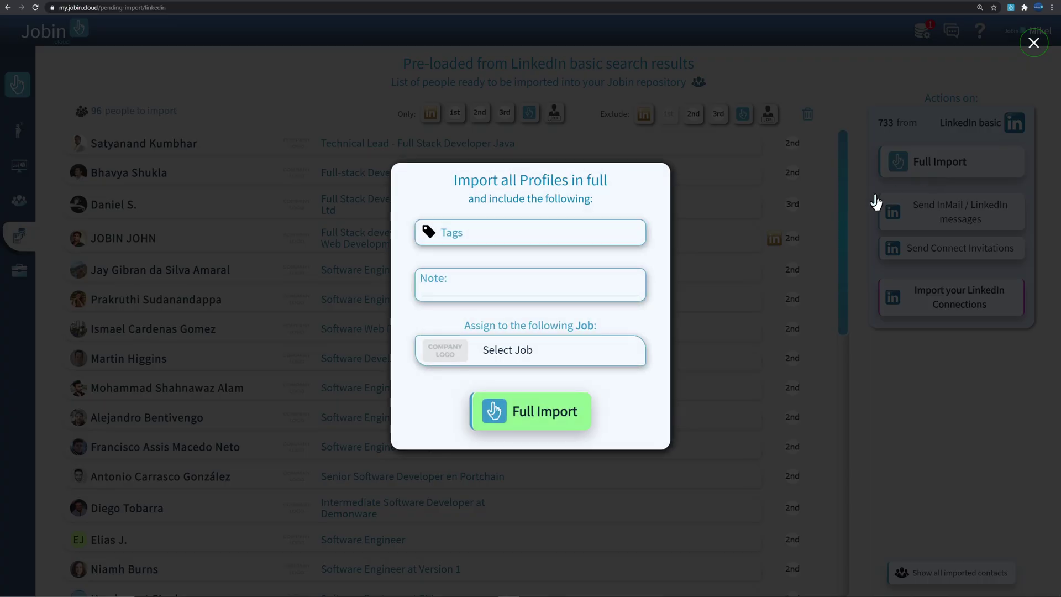
click(530, 236)
click(663, 217)
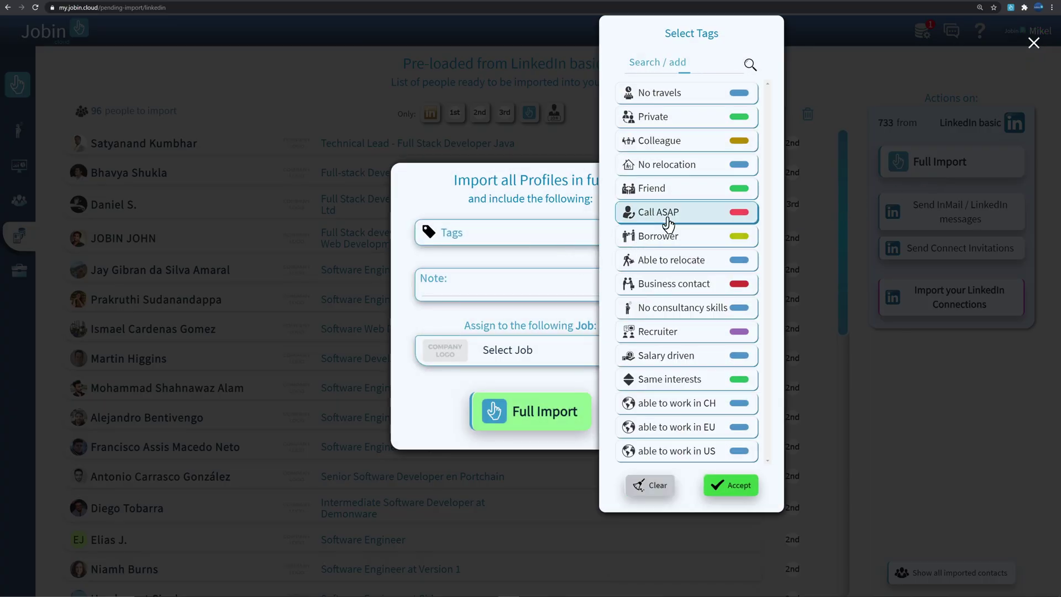
click(724, 490)
click(547, 369)
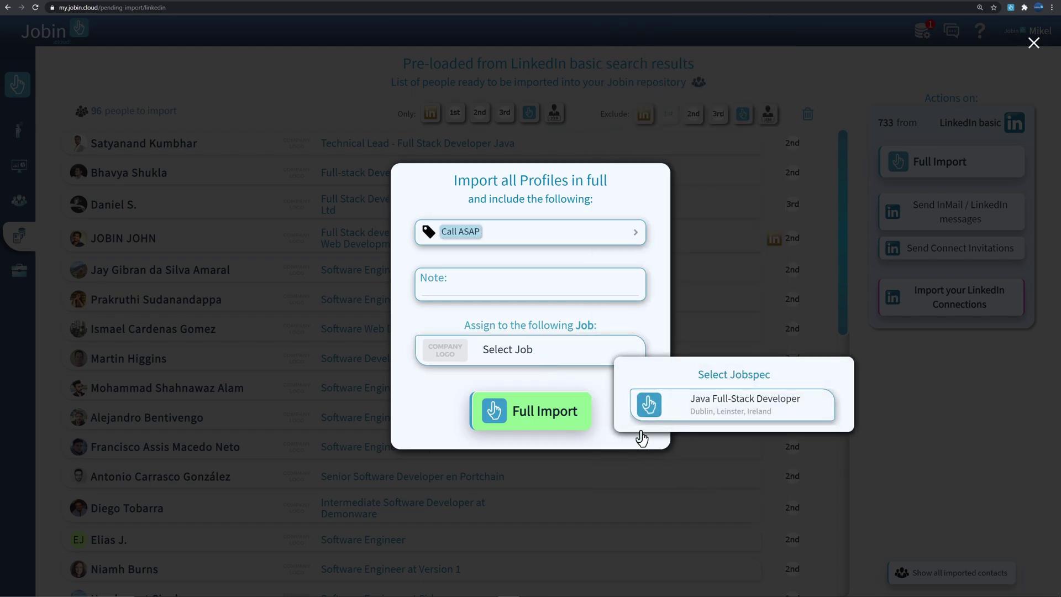
click(726, 418)
click(577, 422)
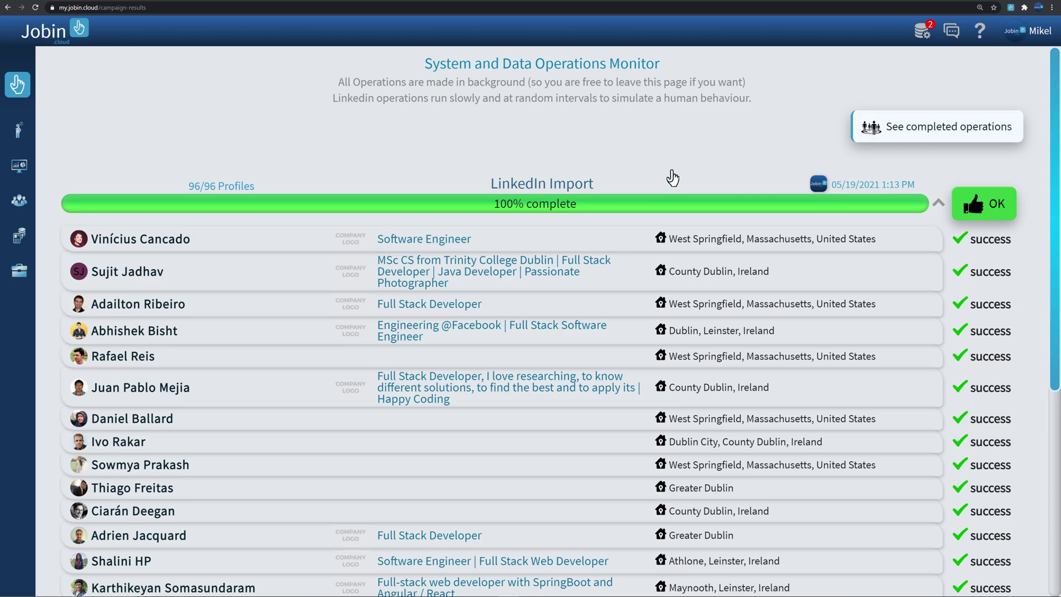
Open the first imported contact's full profile and examine its tags, experience, skills and job application.
click(622, 246)
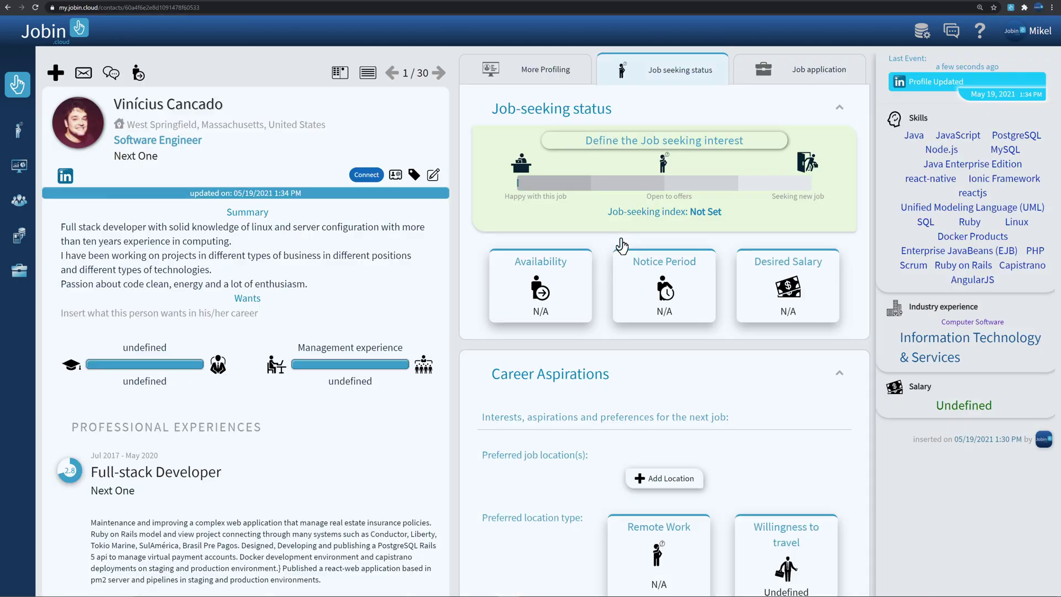
click(416, 184)
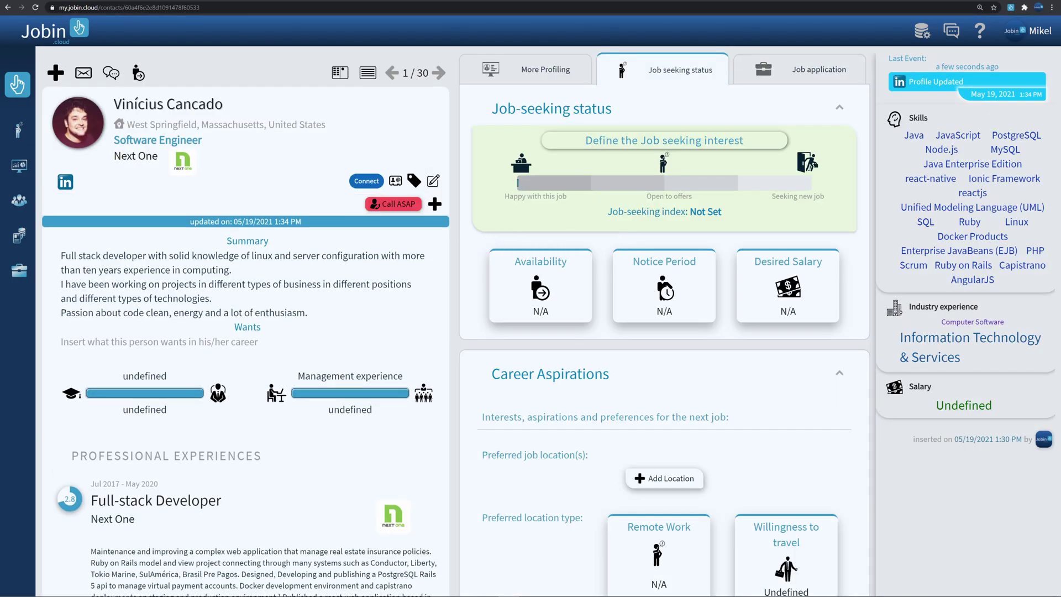
scroll(246, 386, down, 10)
scroll(246, 387, down, 10)
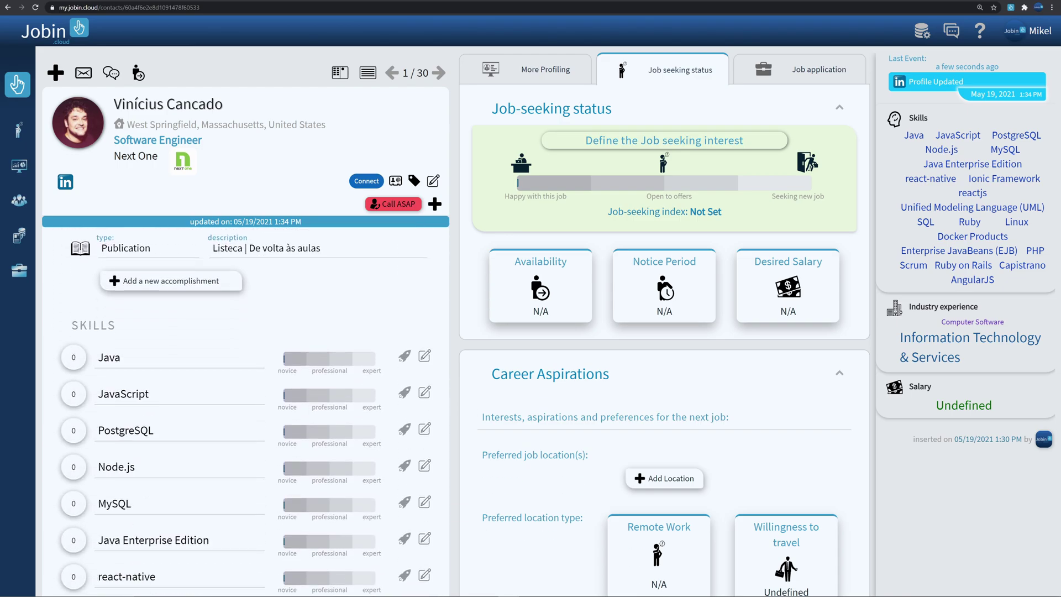
scroll(246, 387, down, 5)
click(793, 84)
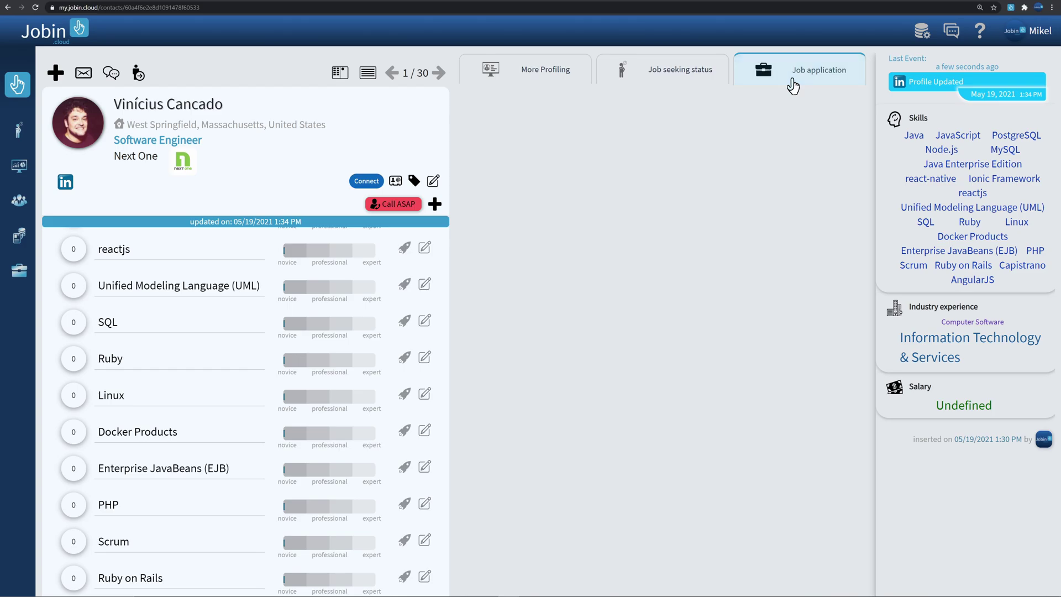
Start a new ranking of all contacts with Java, Javascript and Full Stack Developer as Desired Summary / Heading criteria.
click(21, 203)
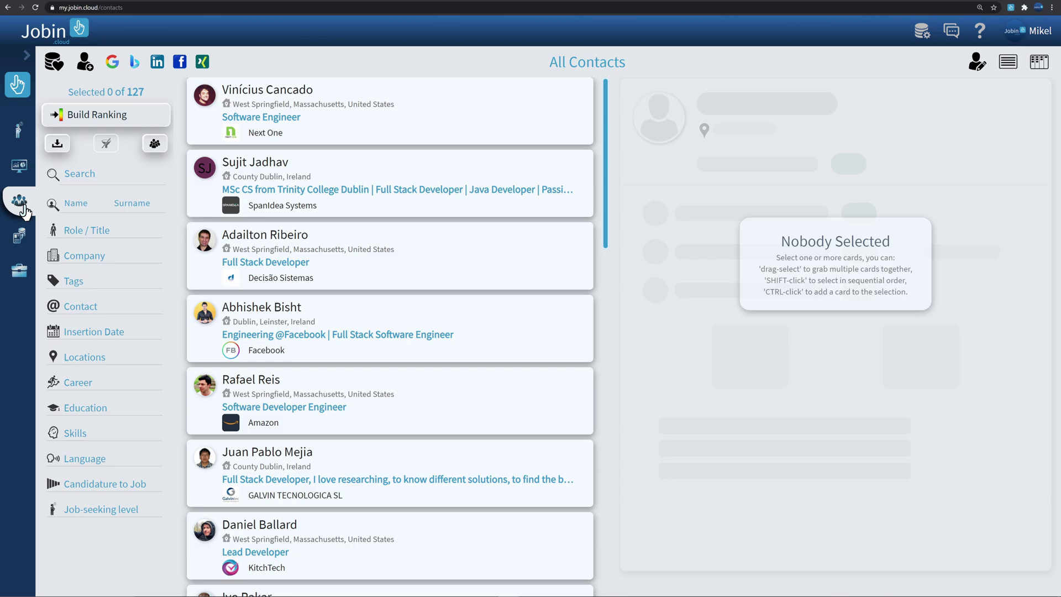
click(140, 125)
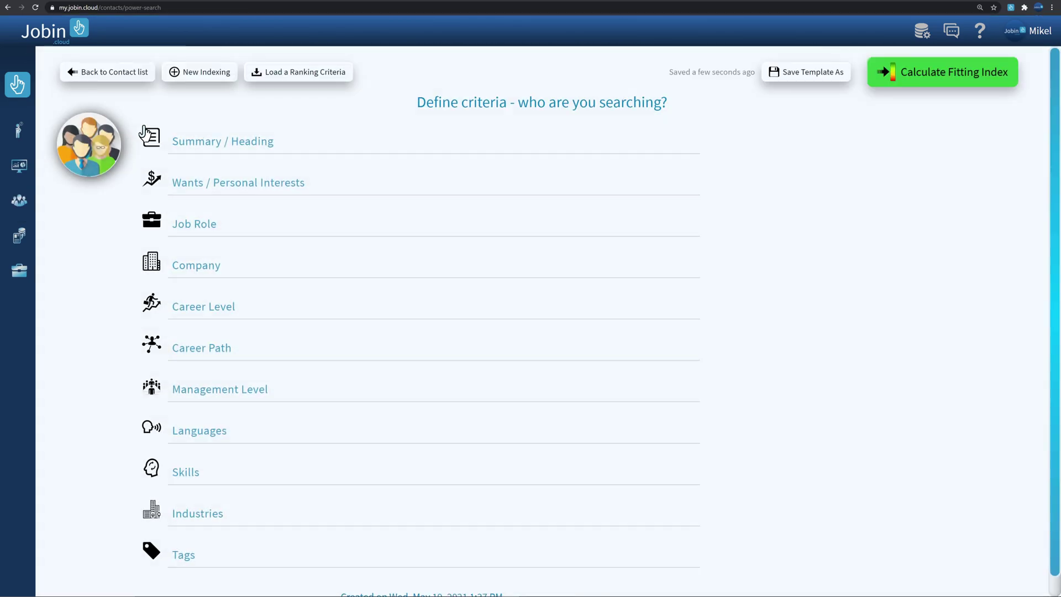
click(171, 141)
text(Java)
key(Return)
text(Javascript)
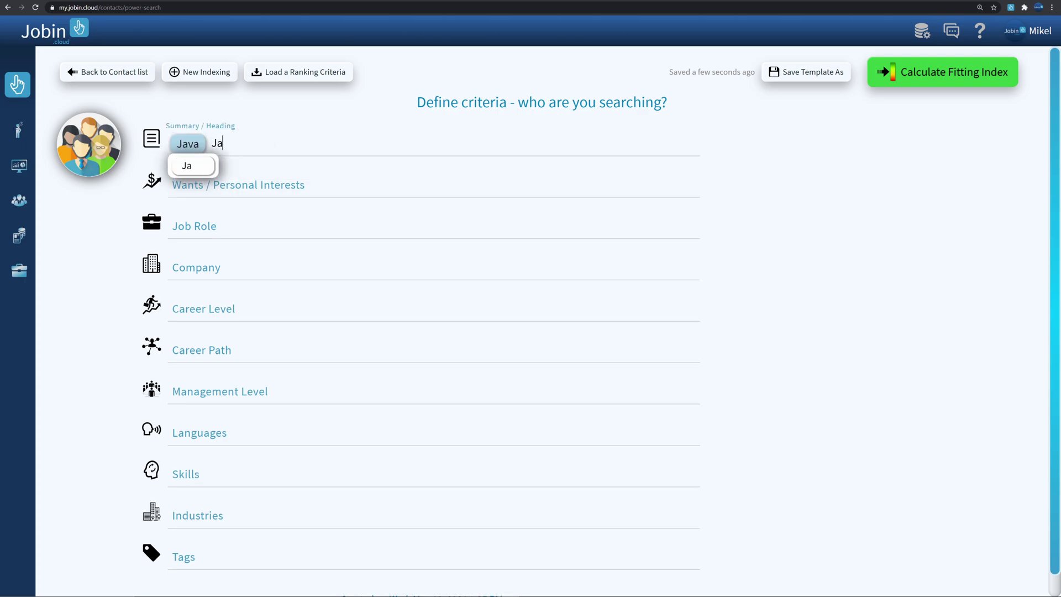
key(Return)
text(Full Stack Developer)
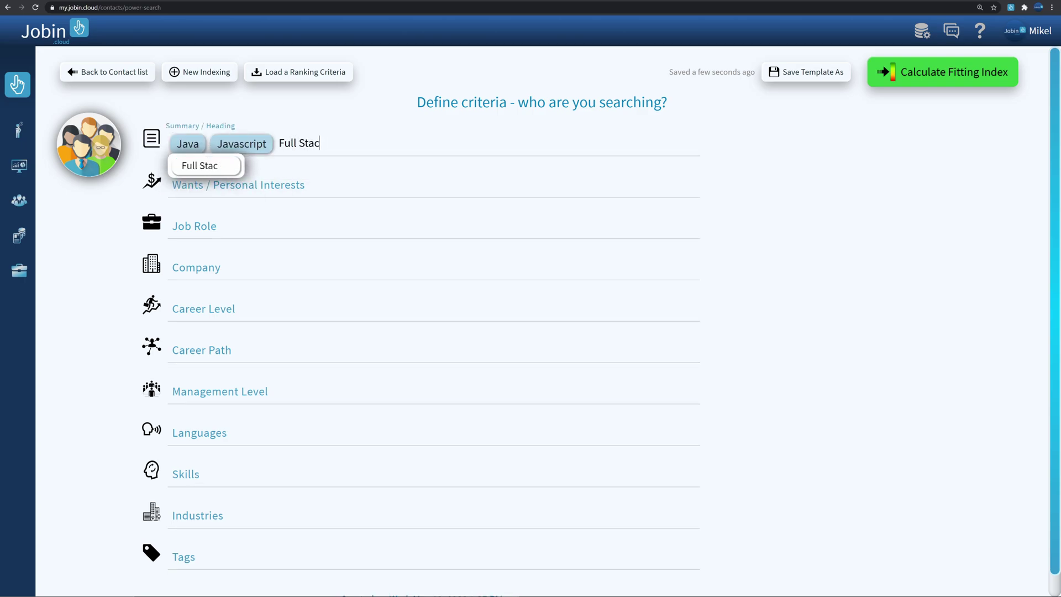
key(Return)
click(537, 294)
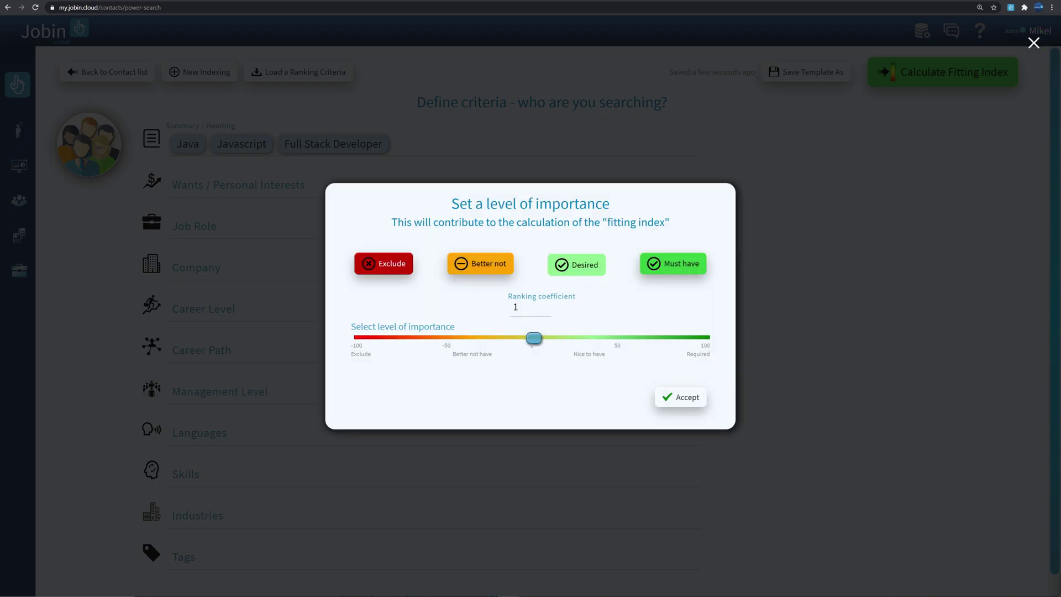
click(583, 271)
Add Java and Full Stack Developer as Job Role criteria with Desired importance.
click(191, 226)
text(Java)
key(Return)
text(Full)
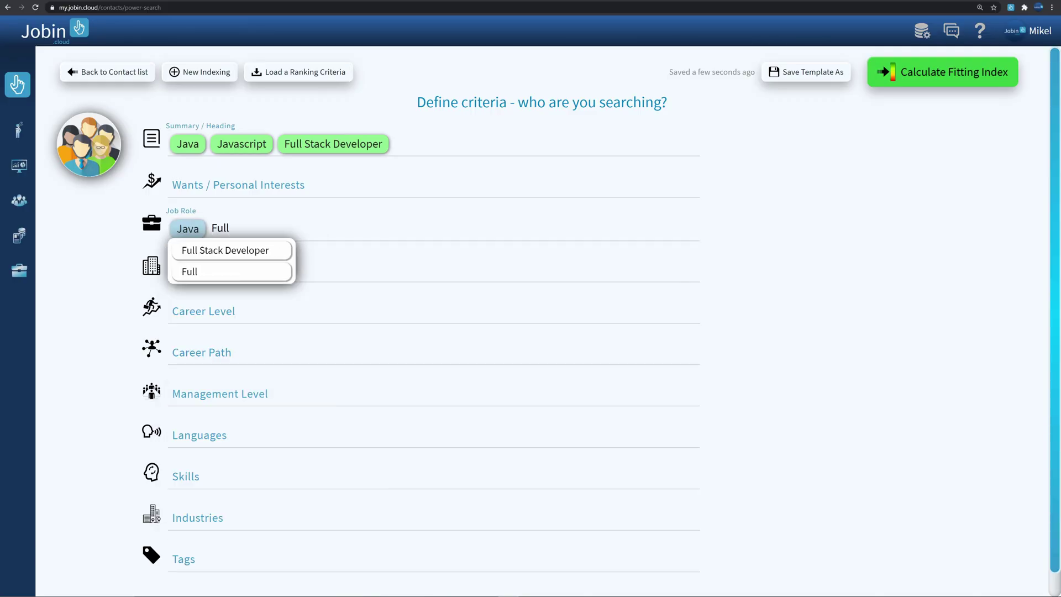
key(Down)
key(Return)
click(540, 298)
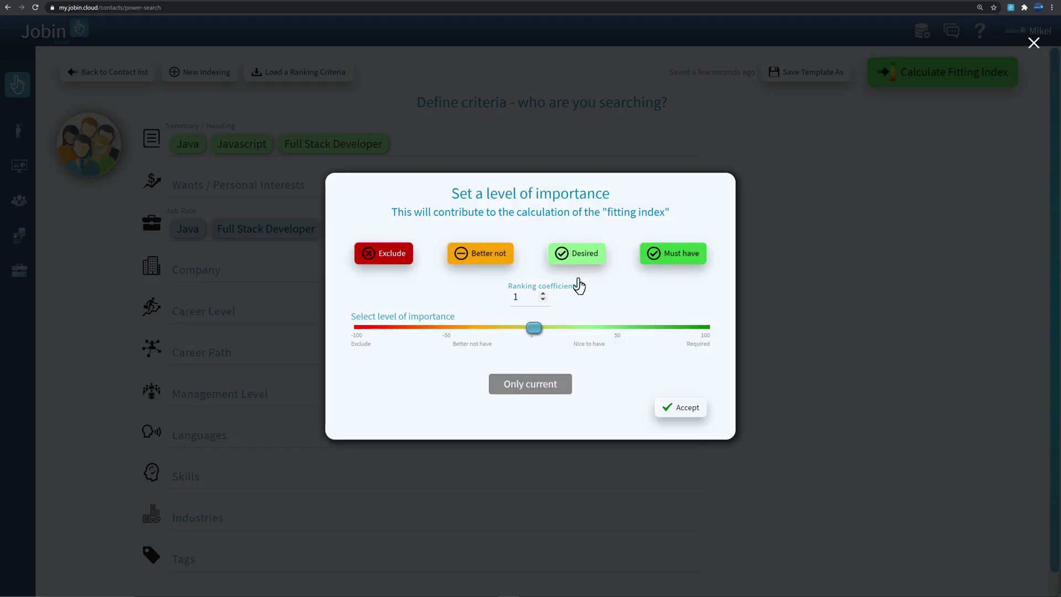
click(578, 257)
Add Java as a Skills criterion with Desired importance.
click(189, 476)
text(Java)
key(Return)
click(578, 266)
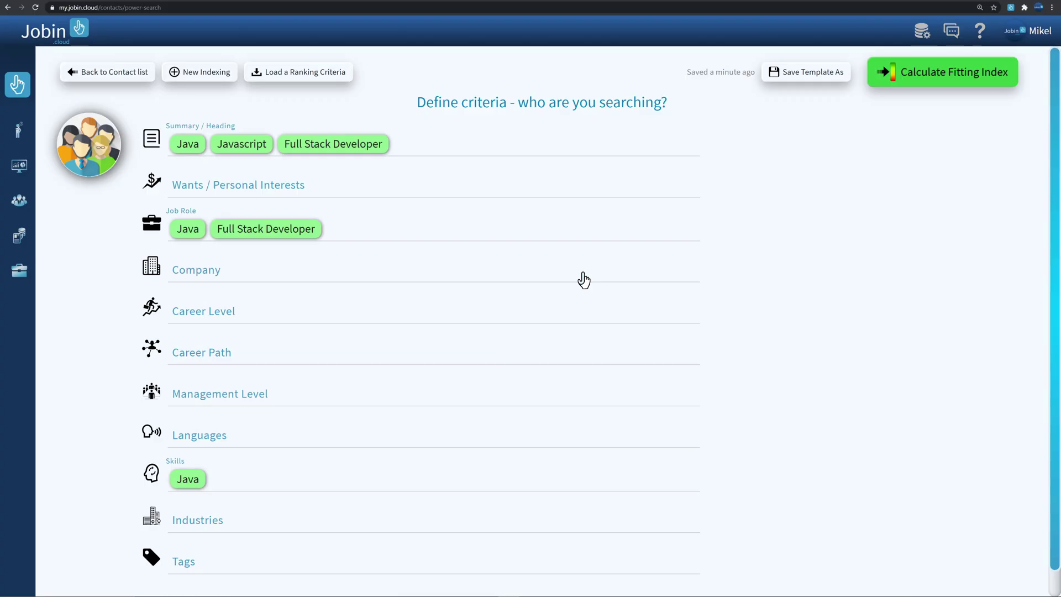
Add Freelancer as a Career Level criterion in the better-not-have range and calculate the fitting index.
click(228, 241)
drag(518, 323, 663, 325)
click(168, 323)
click(188, 459)
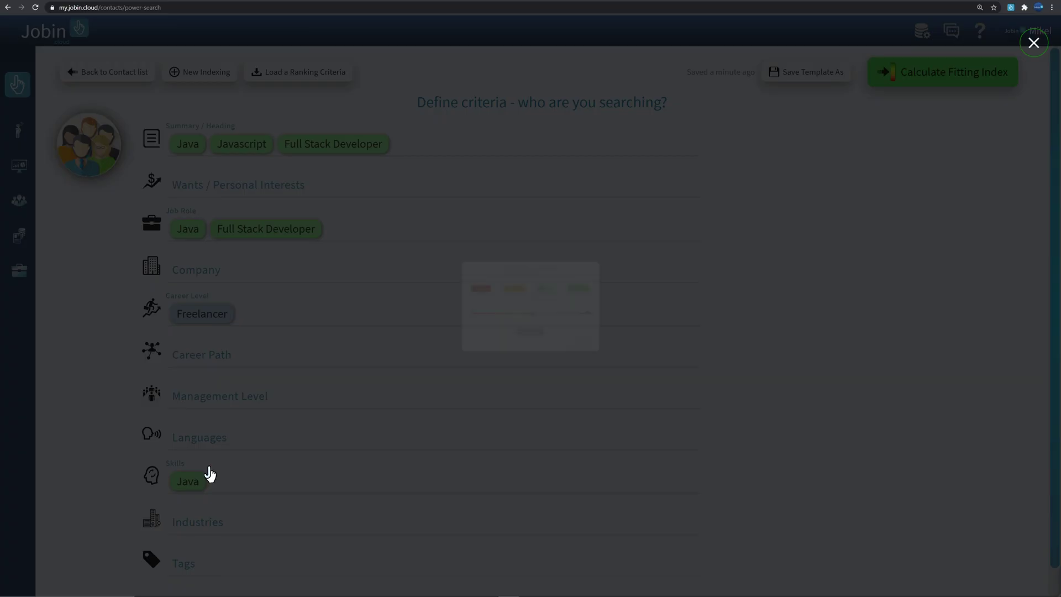
drag(534, 327, 440, 337)
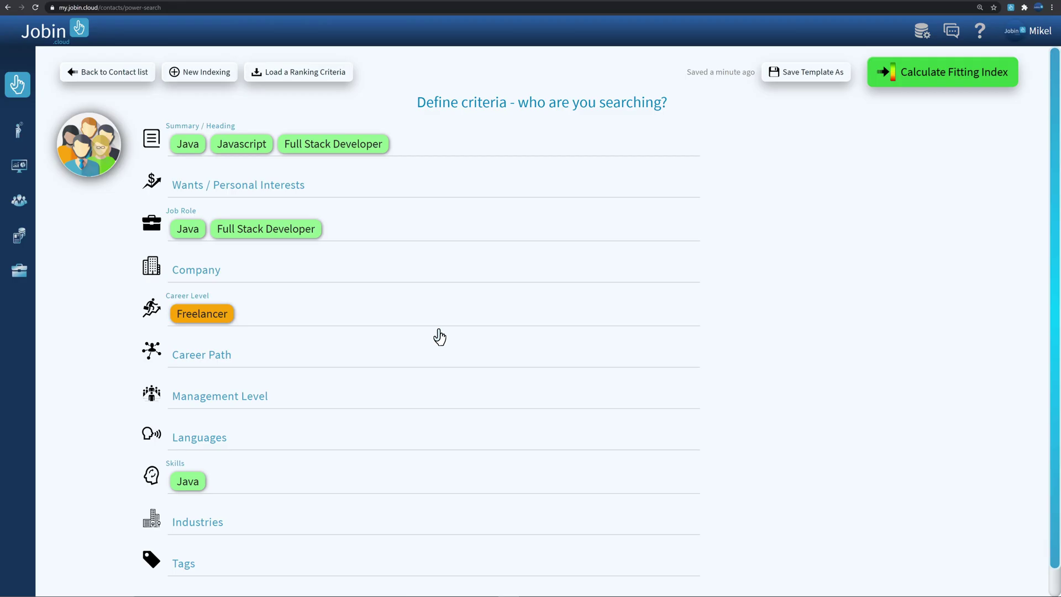
click(924, 84)
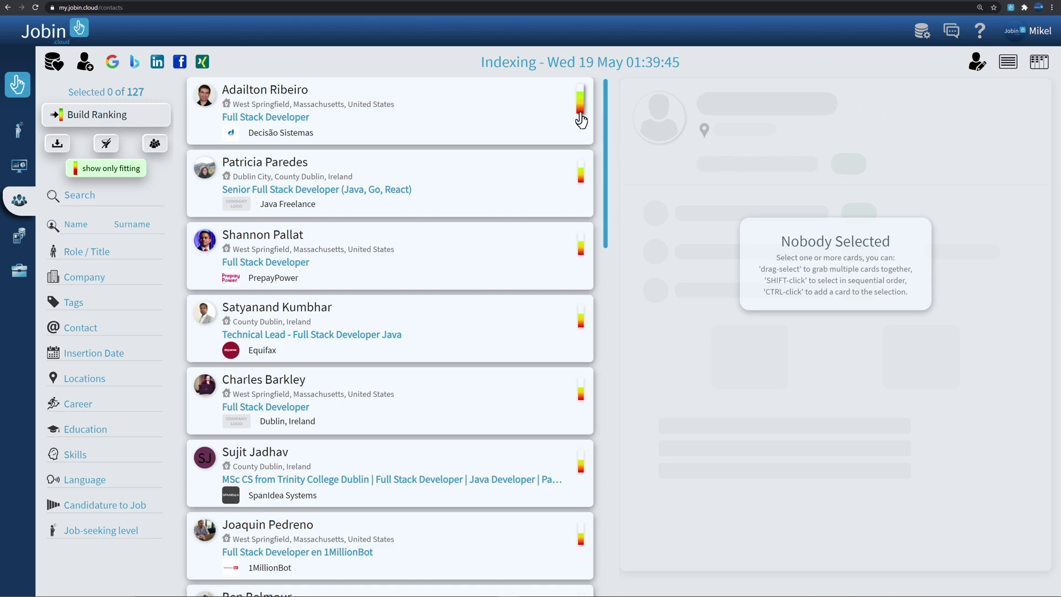
Filter the ranked contacts by location to Dublin, Ireland, including all cities within a 50 km radius.
mouse_move(581, 119)
click(86, 380)
click(252, 243)
text(Irel)
click(230, 261)
click(271, 310)
text(Dublin)
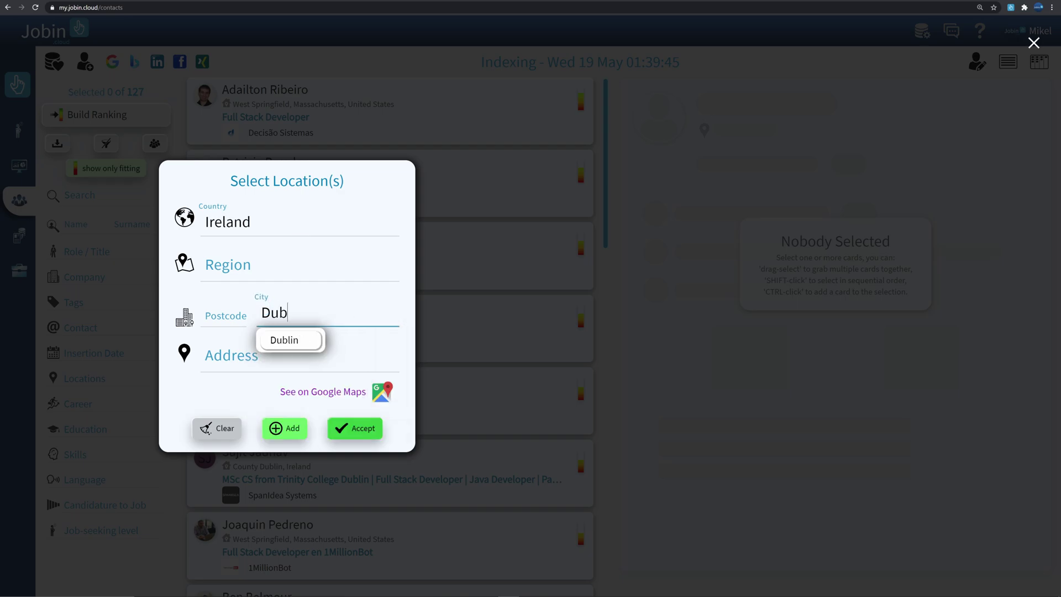
click(287, 337)
click(271, 421)
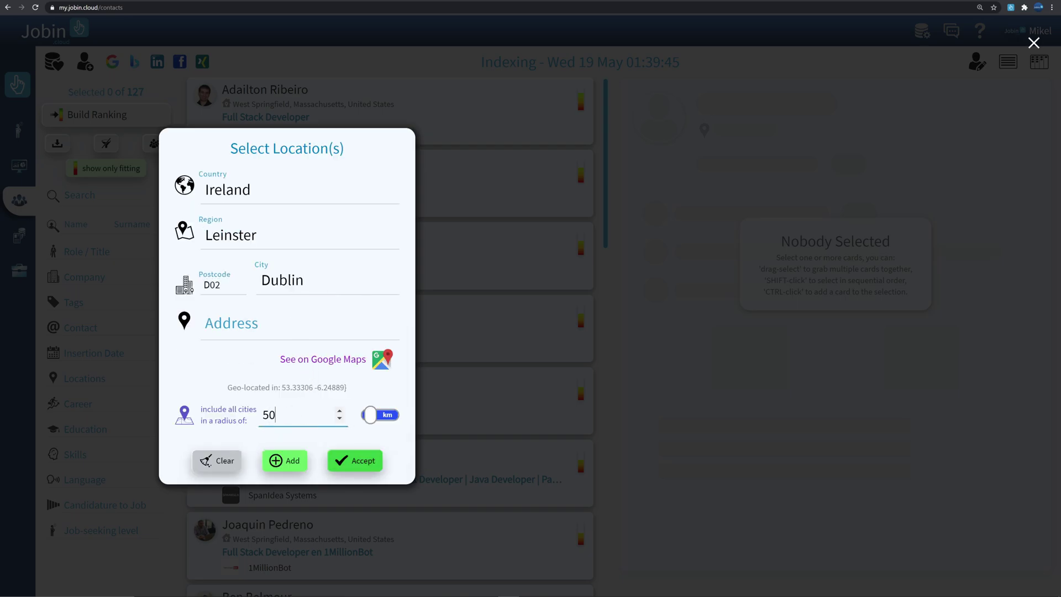
click(354, 466)
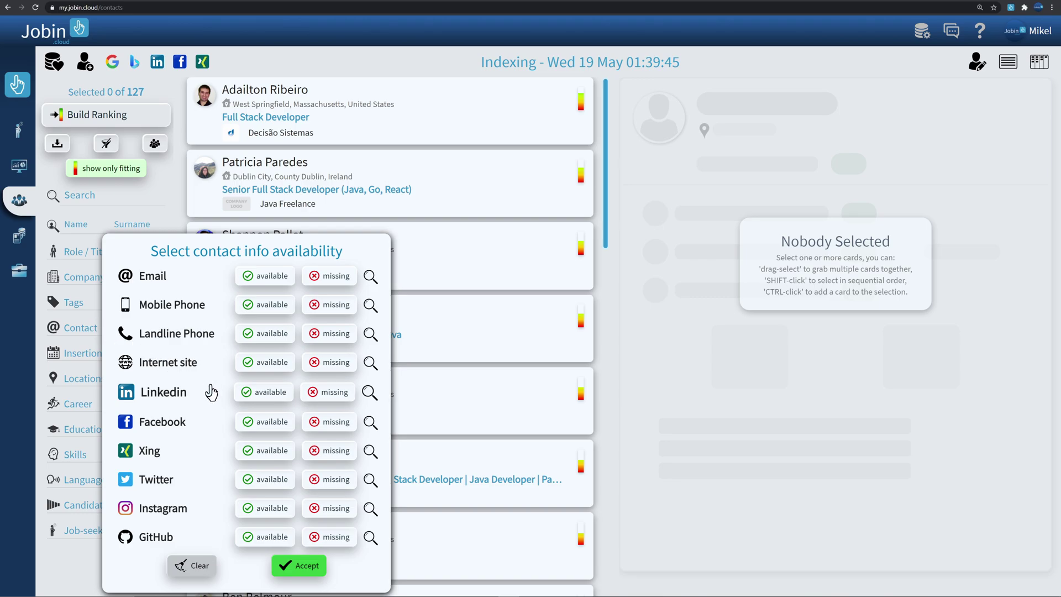
Filter the ranked contacts to available LinkedIn open profiles that are not 1st-degree connections.
click(260, 402)
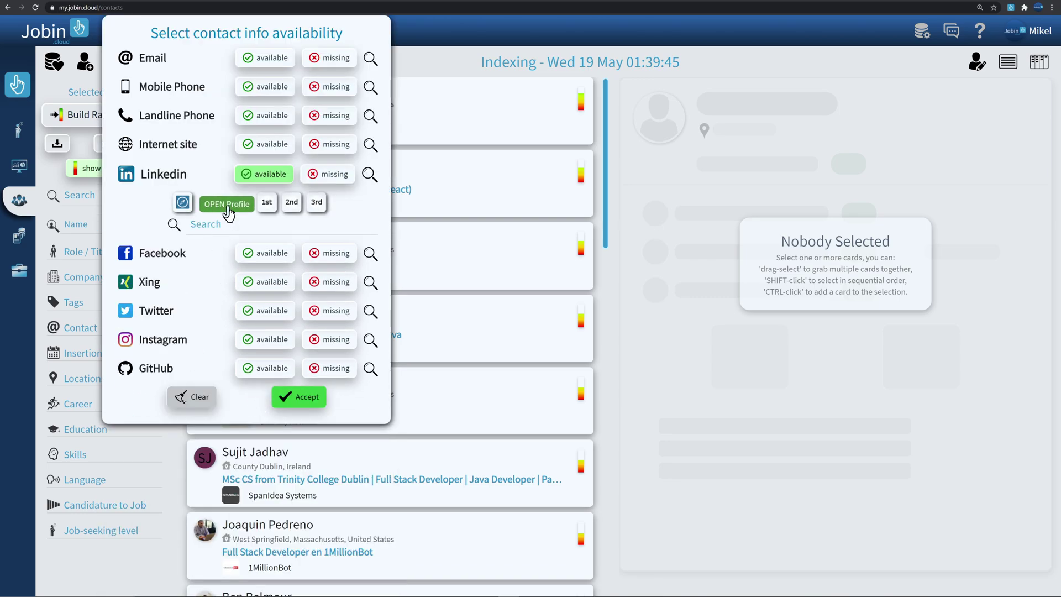
click(267, 202)
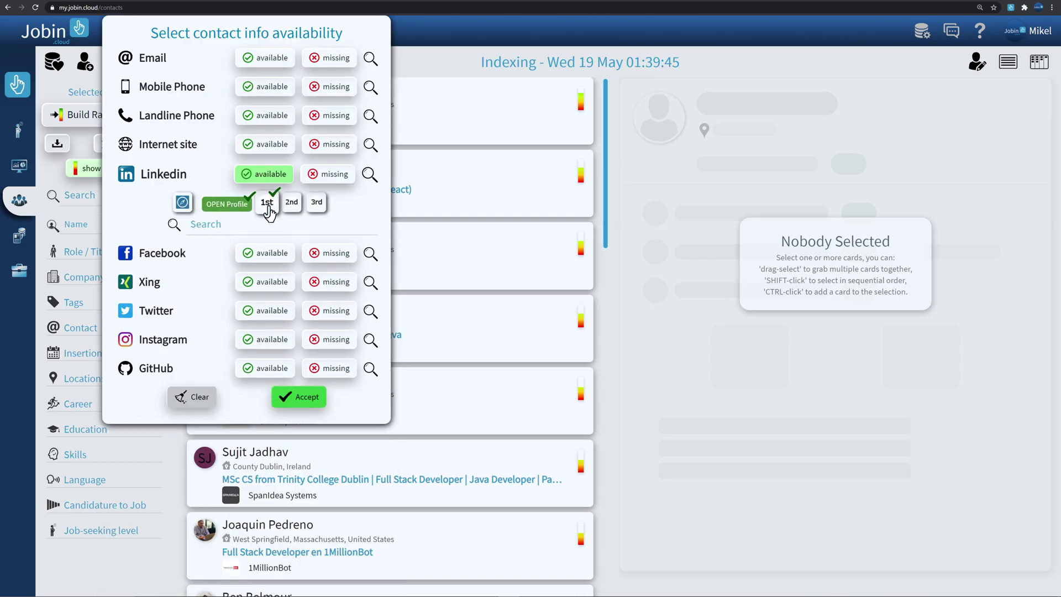
click(297, 397)
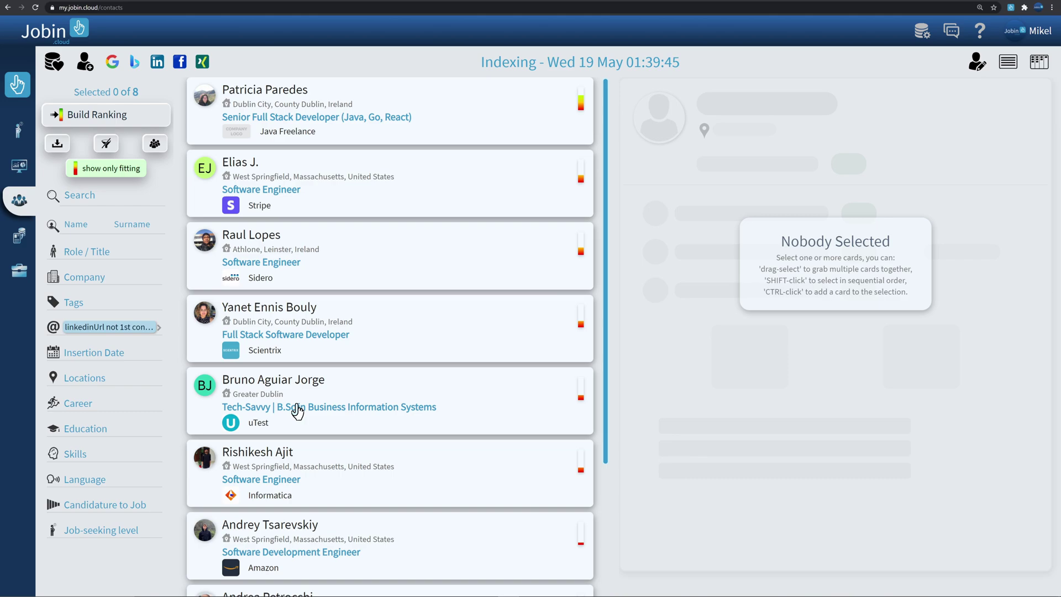
Select the Jobin.cloud co-founder at the end of the list and start a message with email as the messaging method.
scroll(339, 414, down, 5)
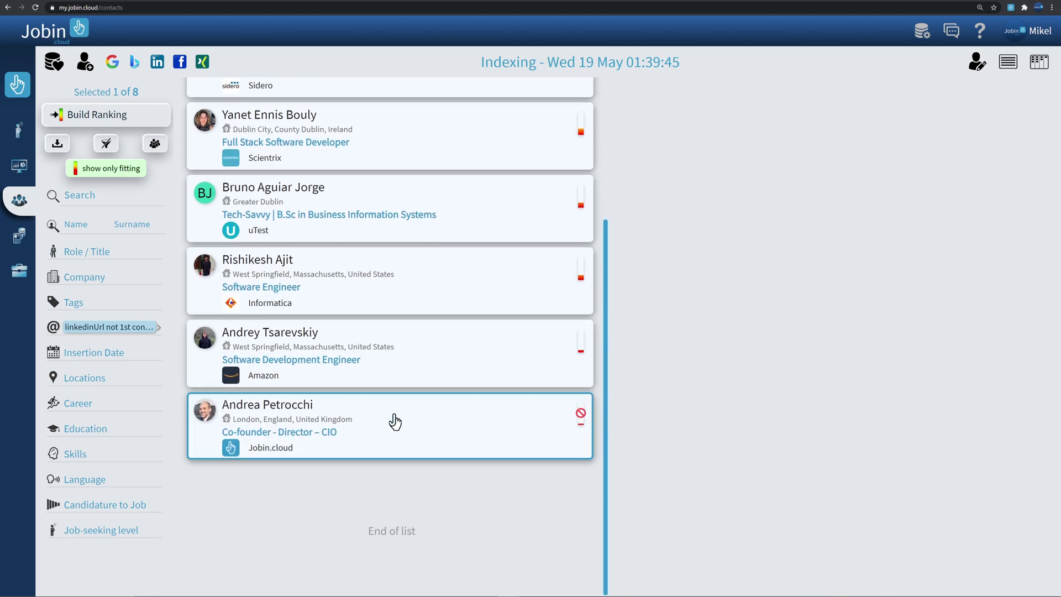
click(391, 422)
click(576, 582)
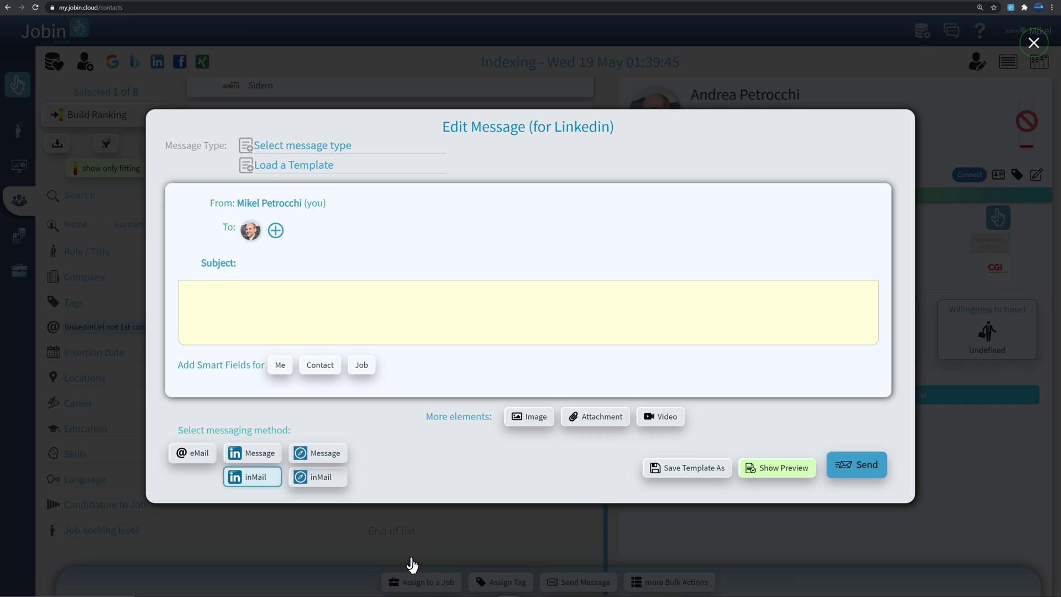
click(254, 456)
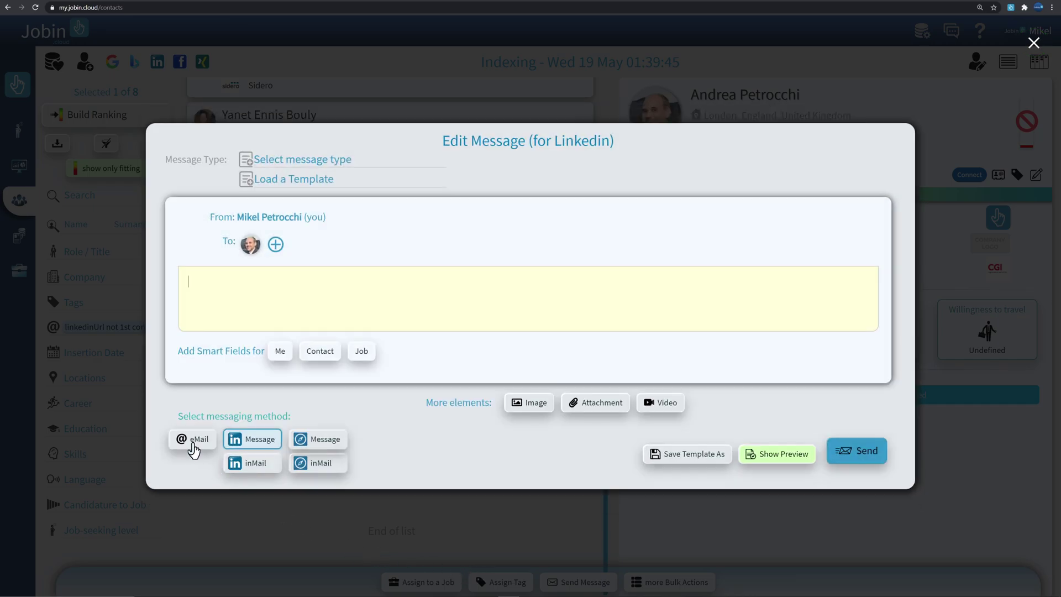
click(193, 440)
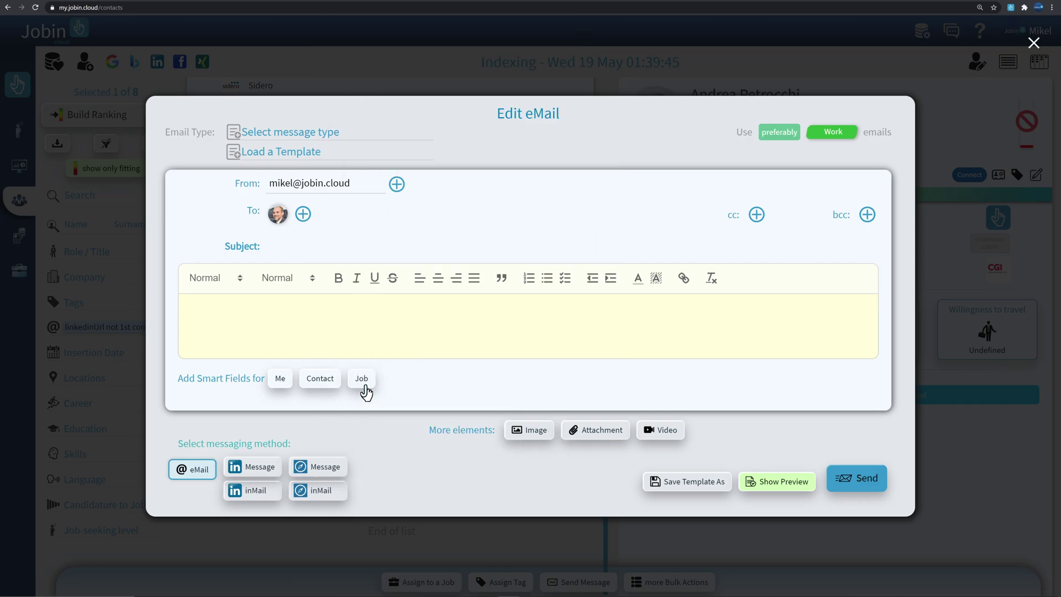
Load the Communicate job opportunity template for the Java Full-Stack Developer job and preview the email.
click(258, 167)
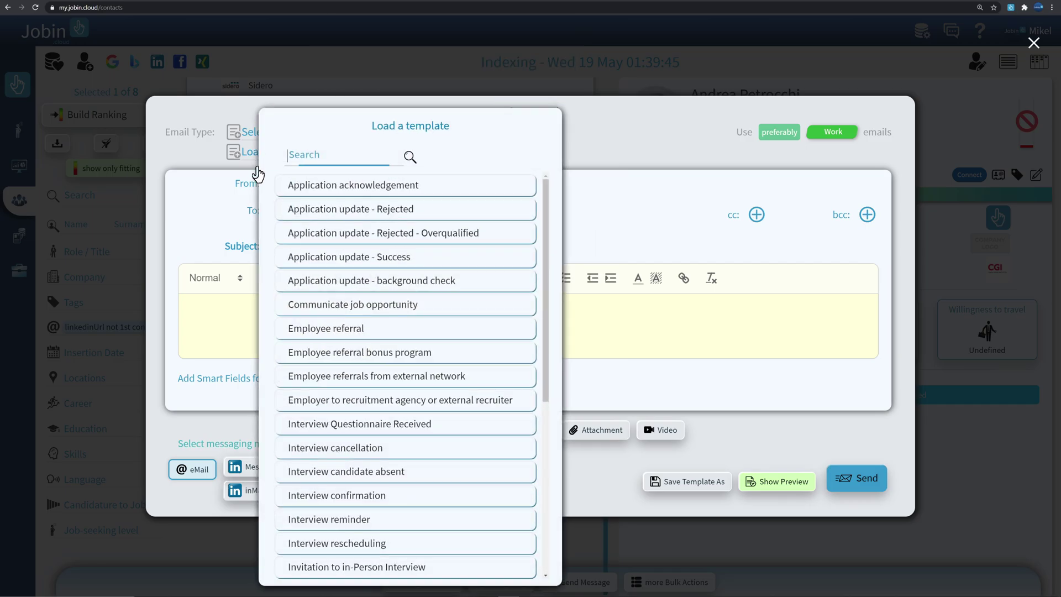
click(282, 303)
click(398, 433)
click(525, 474)
click(777, 531)
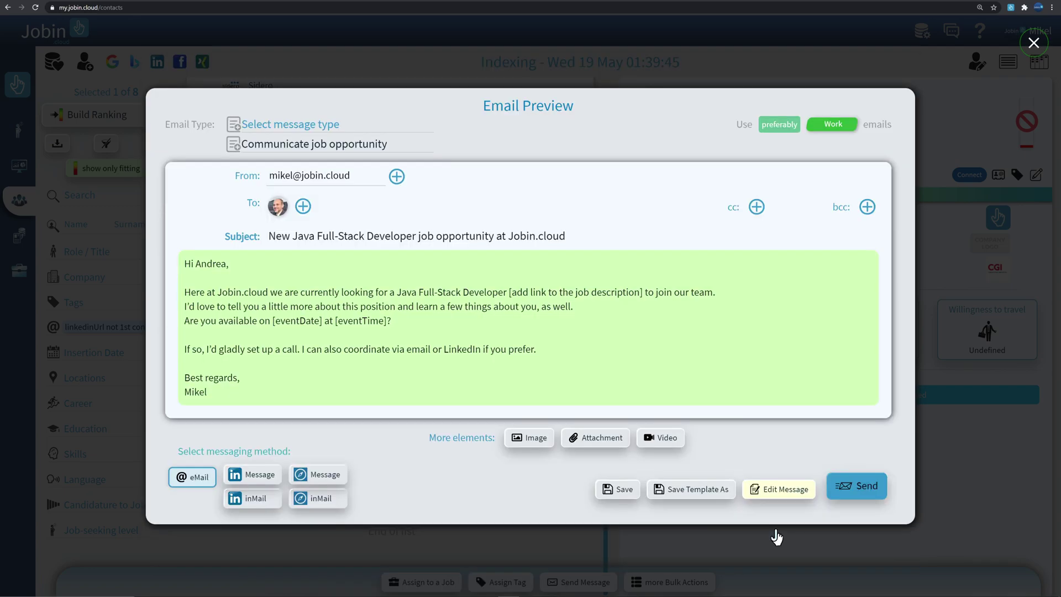
Remove the job description link placeholder, set the proposed availability to Monday at 5pm, and send the email.
click(859, 494)
click(491, 467)
drag(657, 291, 516, 291)
key(BackSpace)
drag(337, 319, 283, 320)
text(Monday)
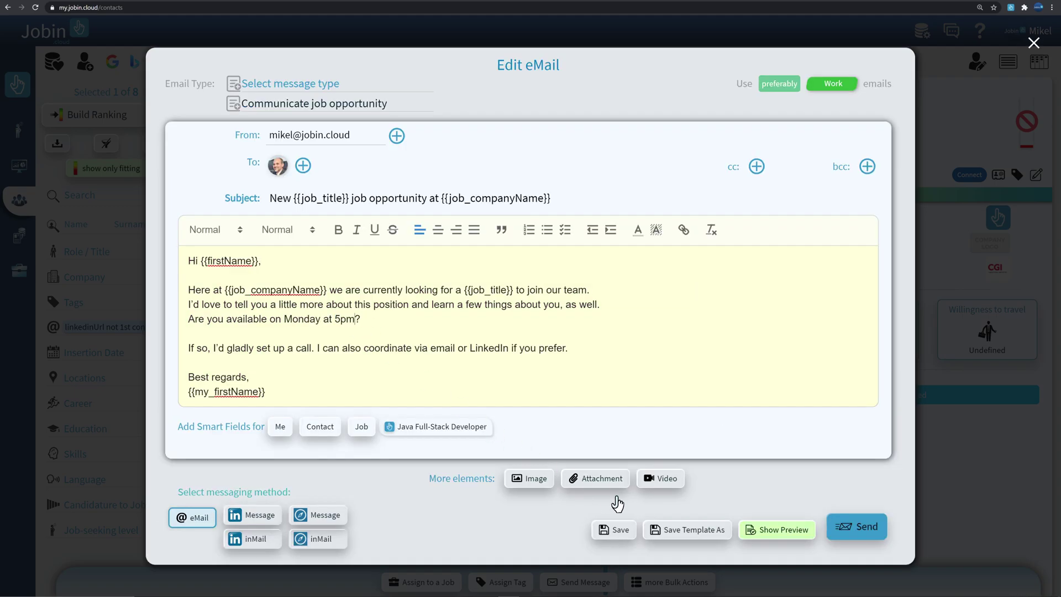
click(777, 531)
click(857, 486)
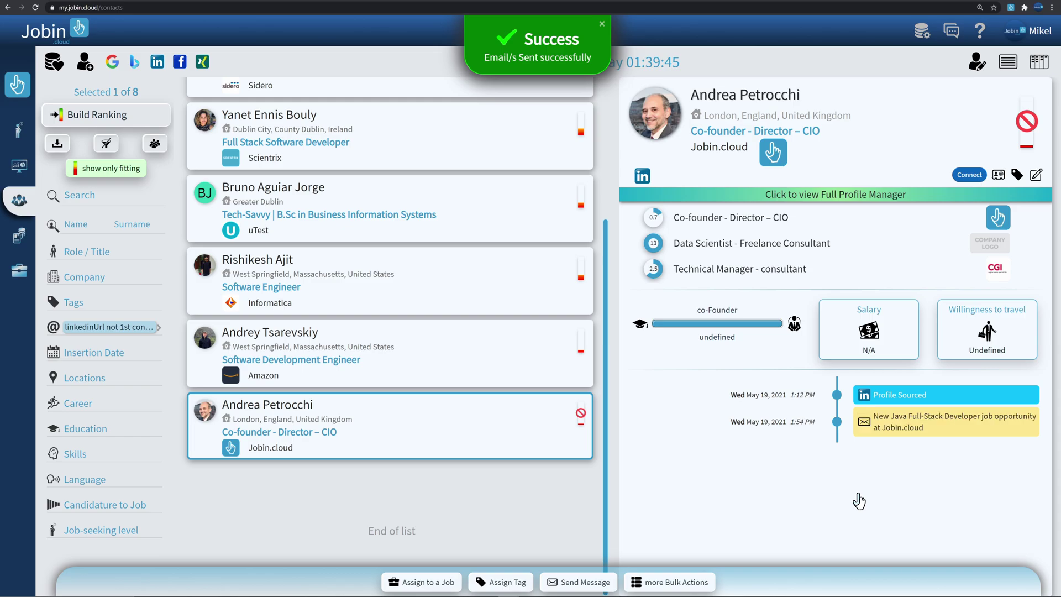
Send the selected contact a LinkedIn connection invitation with the Jobseeking interest template as its note.
click(664, 584)
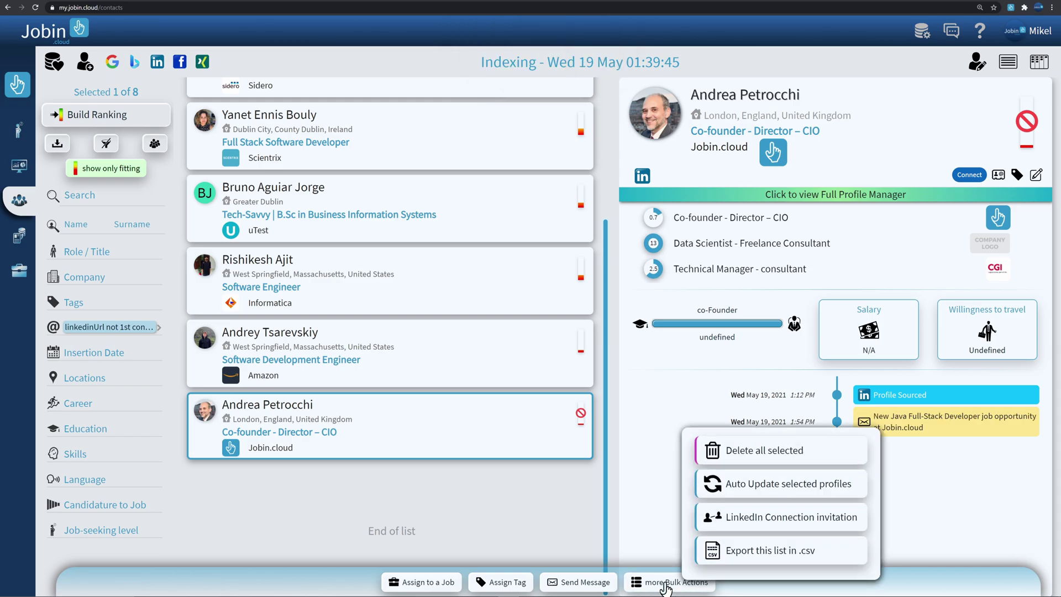
click(732, 528)
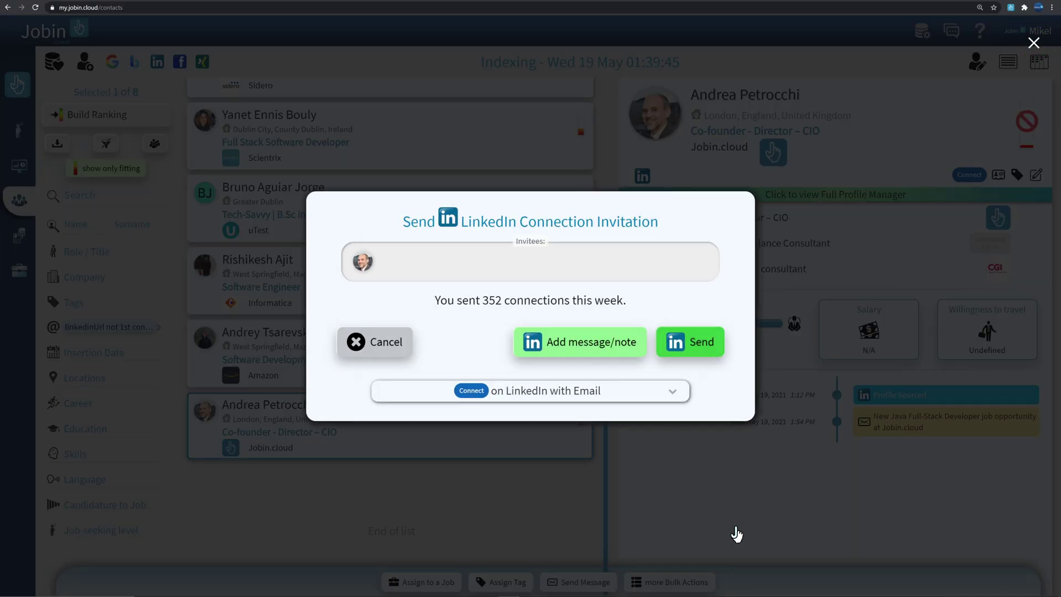
click(598, 355)
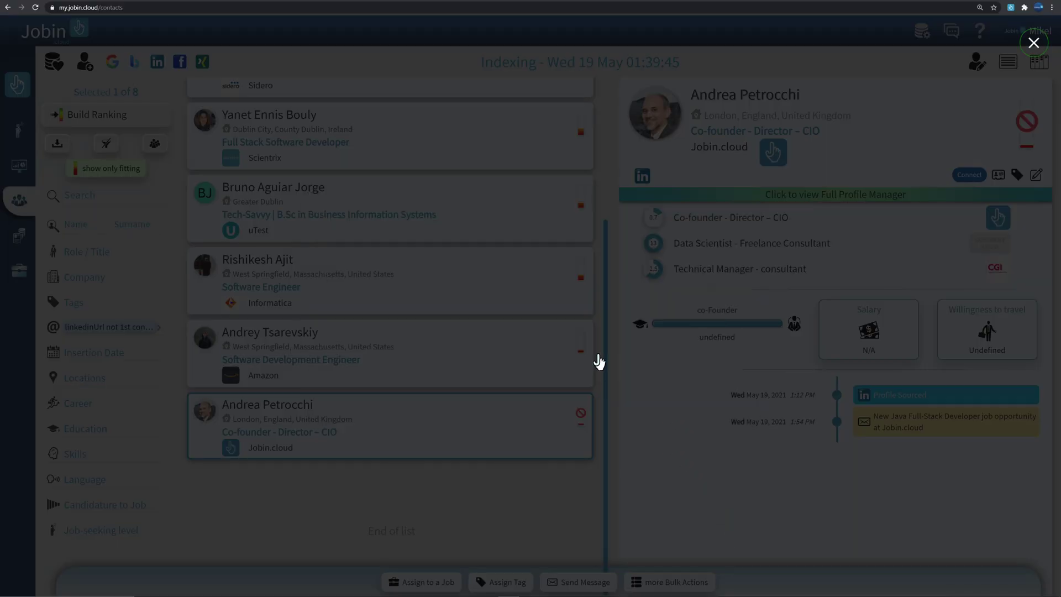
click(279, 183)
click(312, 253)
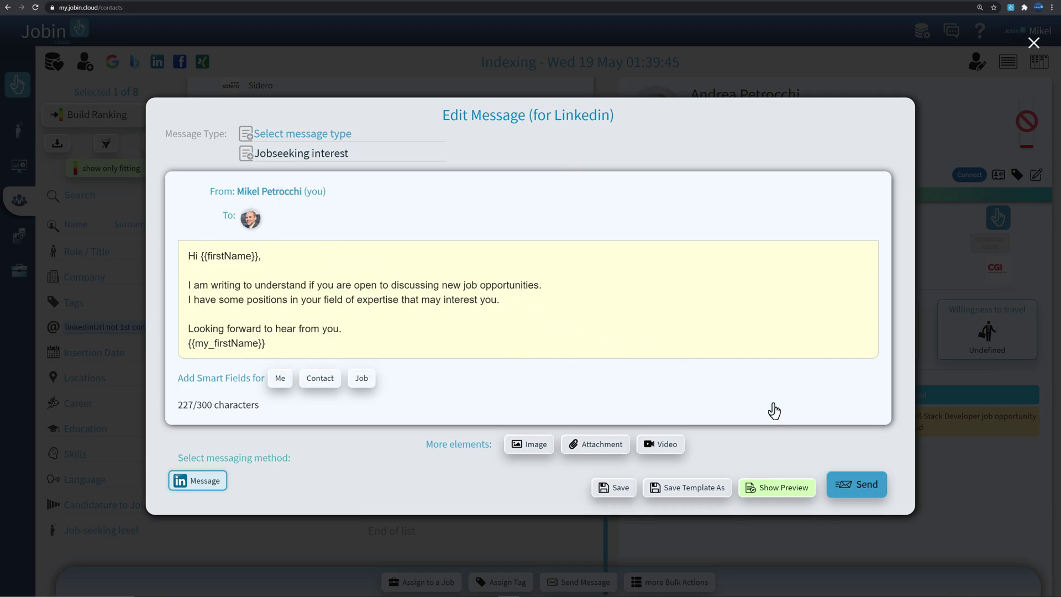
click(866, 493)
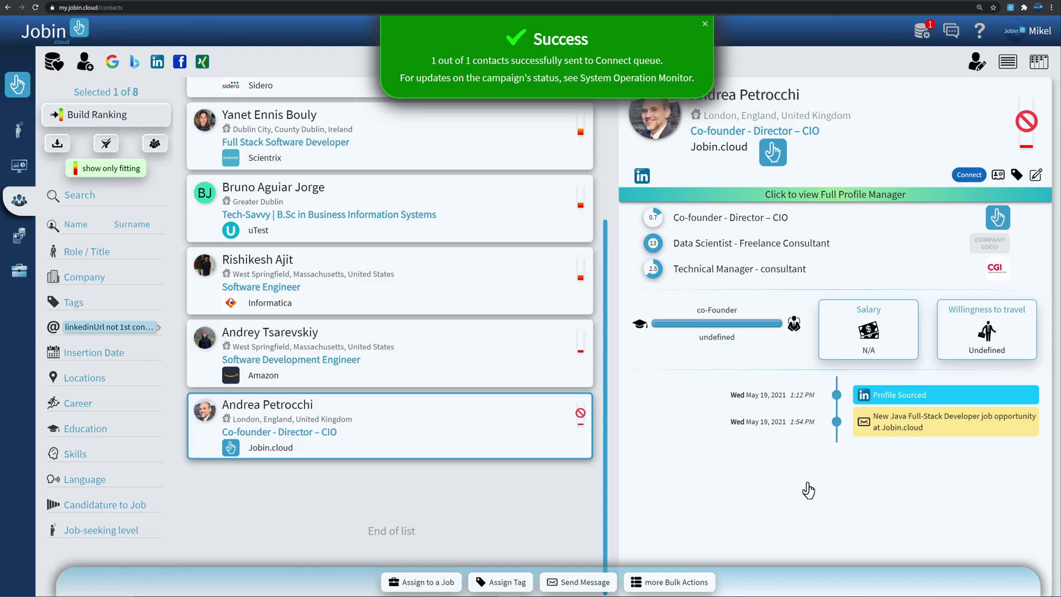
Examine the outreach results and open the withdrawal option for sent connection requests.
click(19, 166)
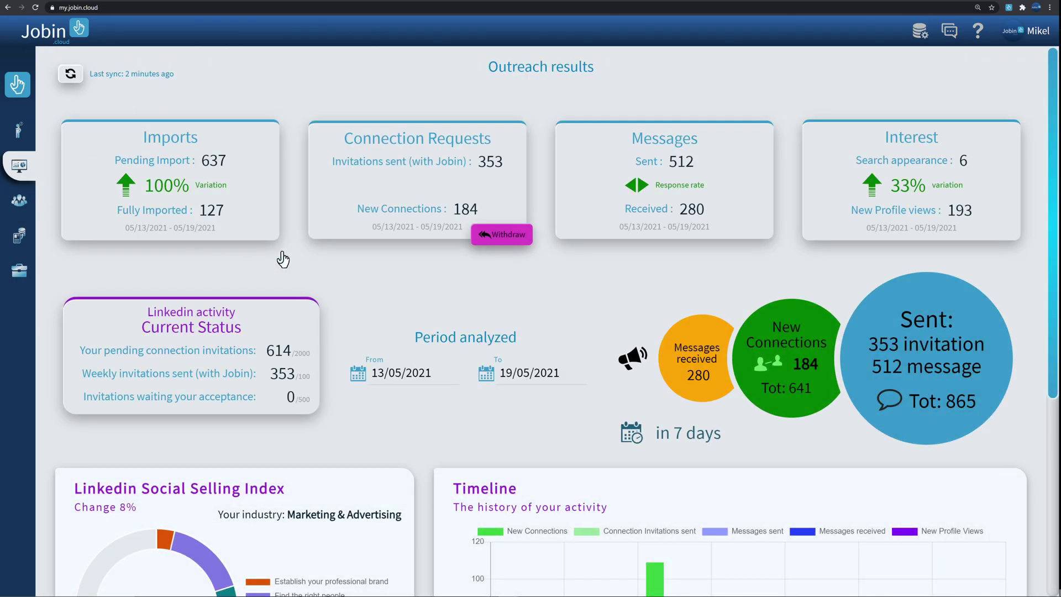
click(502, 238)
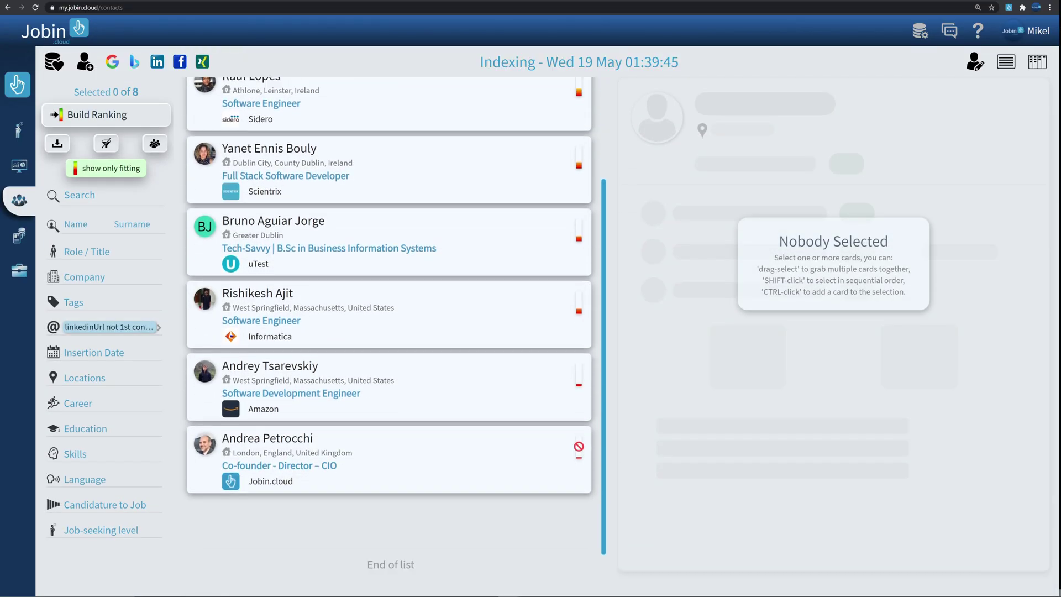
Select the Jobin.cloud co-founder's contact and choose the Java Full-Stack Developer job for the assignment.
scroll(500, 332, down, 1)
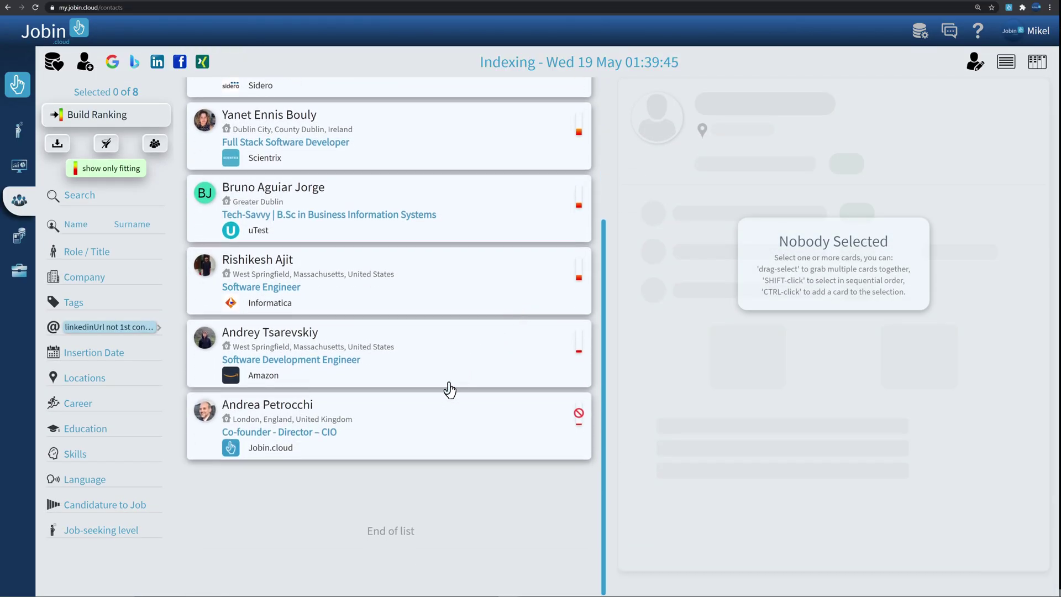
click(417, 422)
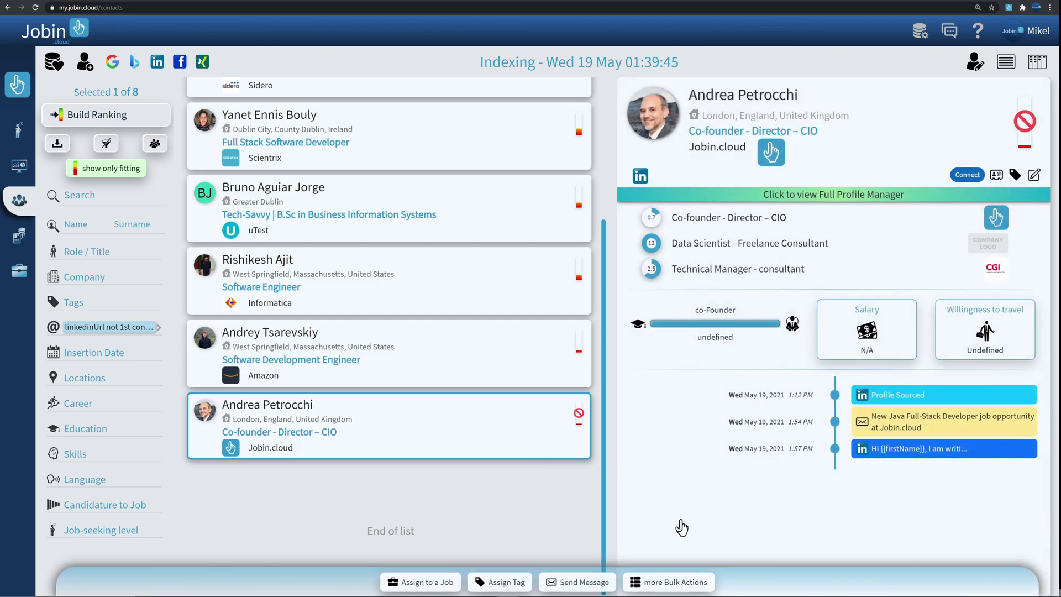
click(438, 587)
click(507, 573)
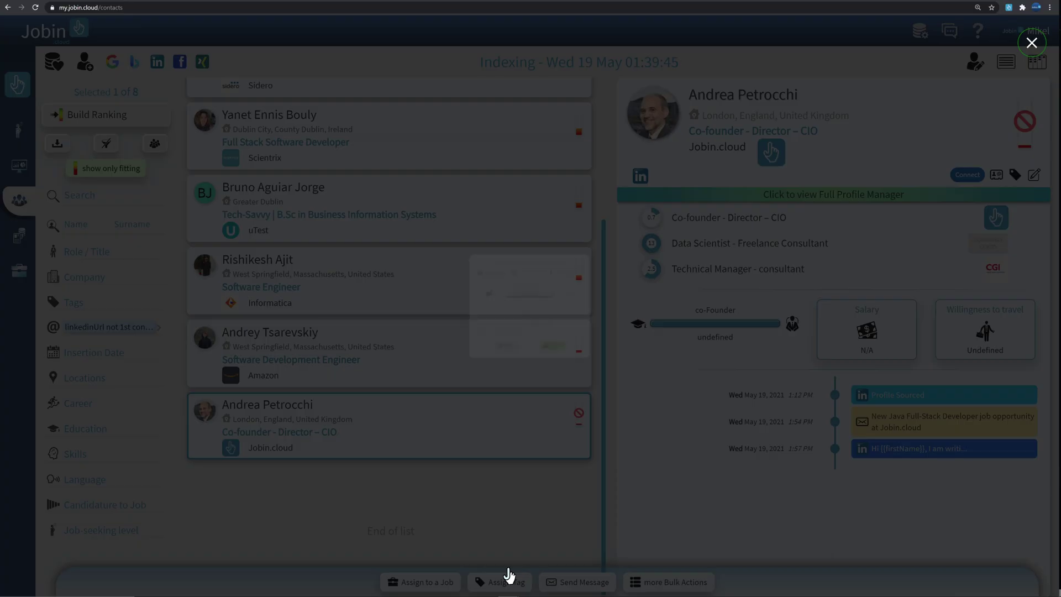
Put the contact in the Contacted pipeline stage with the Waiting for application sub-stage and confirm the assignment.
click(549, 264)
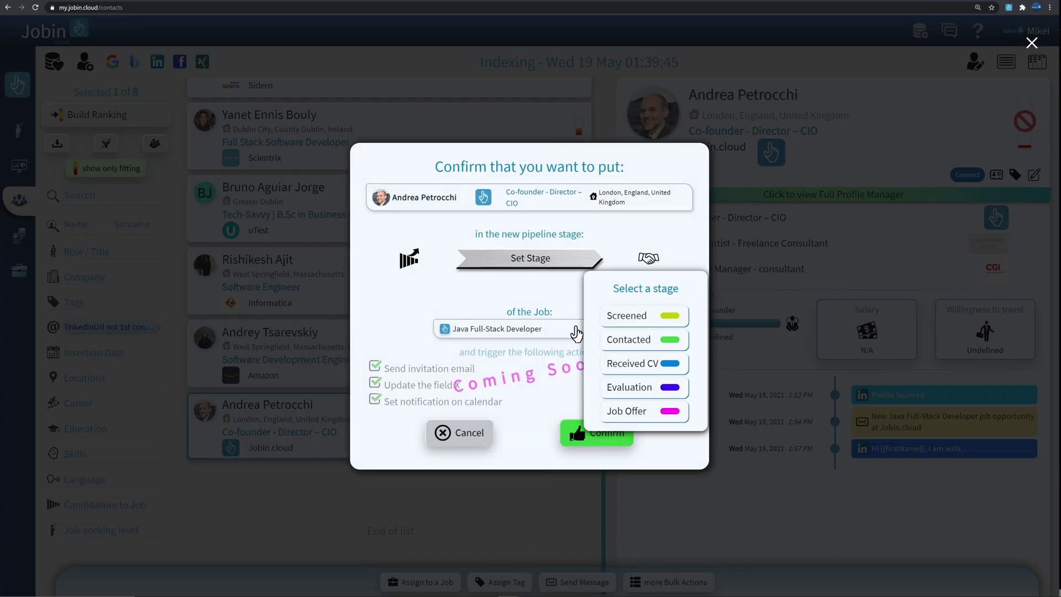
click(613, 338)
click(537, 298)
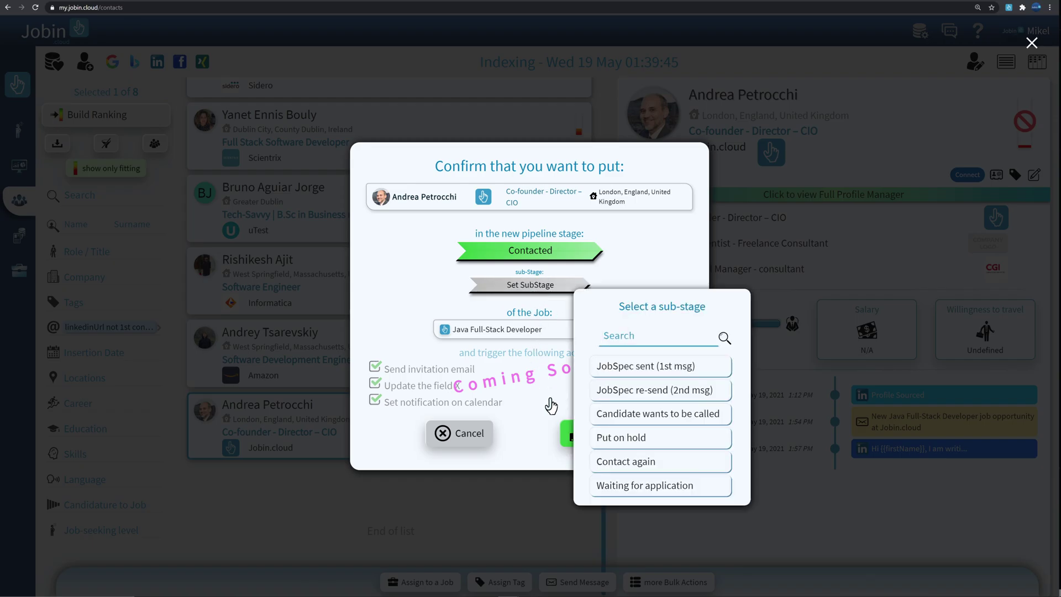
click(615, 490)
click(602, 437)
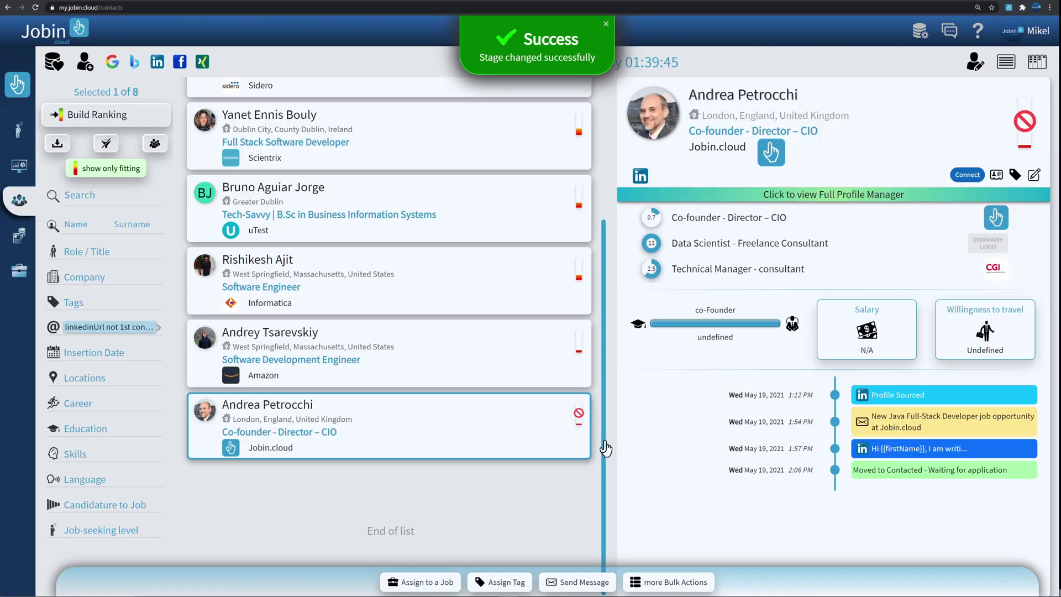
Open the Java Full-Stack Developer job and add an Interviewed stage to its hiring process.
click(19, 270)
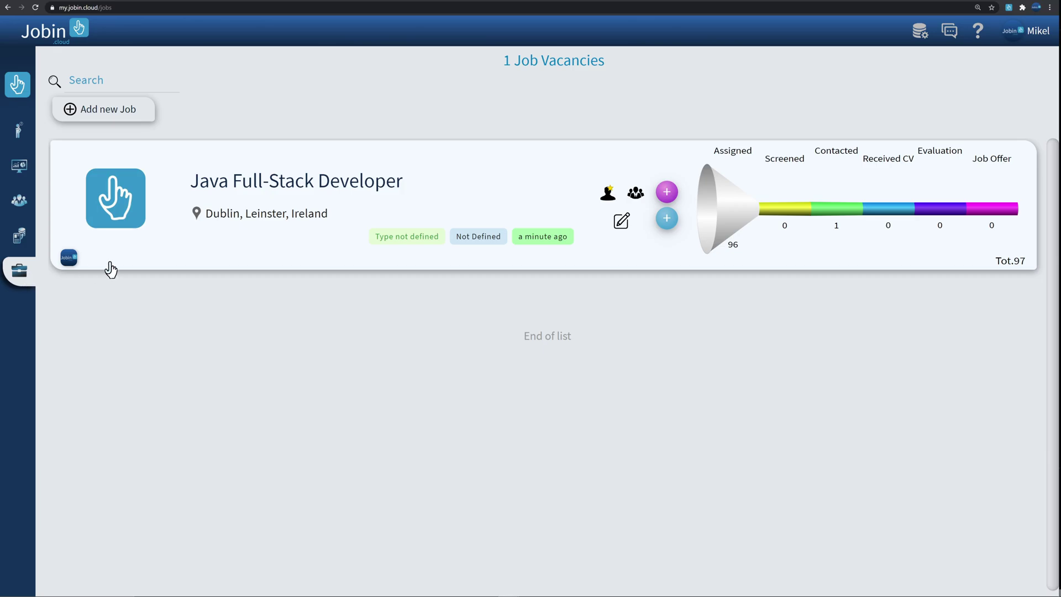
click(186, 252)
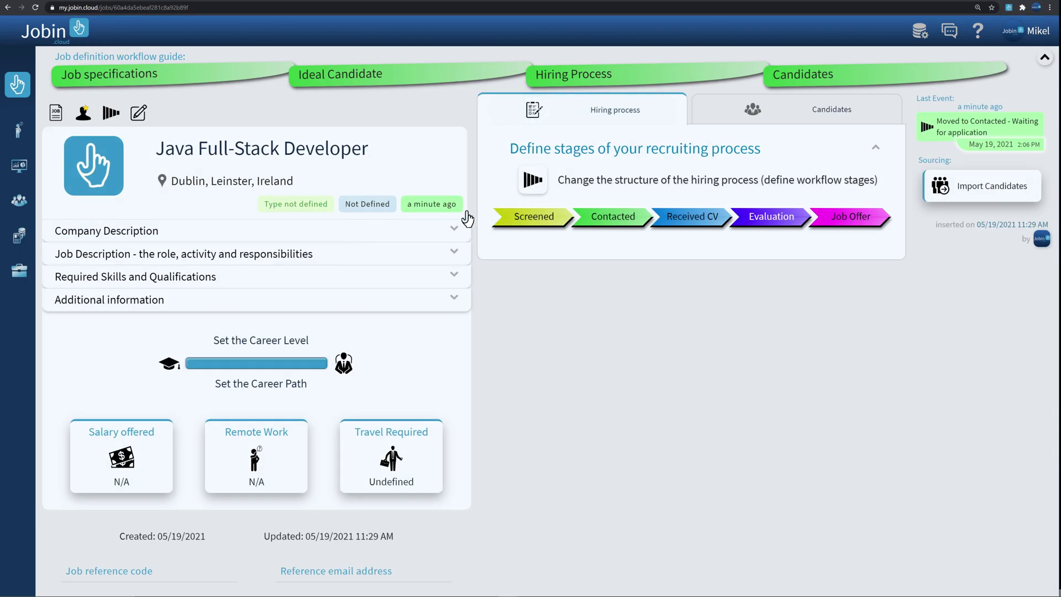
click(532, 182)
click(530, 302)
text(Interviewed)
click(664, 410)
Color the Interviewed stage red, give it phone call and video call sub-stages, and save the stage.
drag(719, 270, 645, 274)
click(646, 270)
click(659, 271)
click(529, 371)
text(video call)
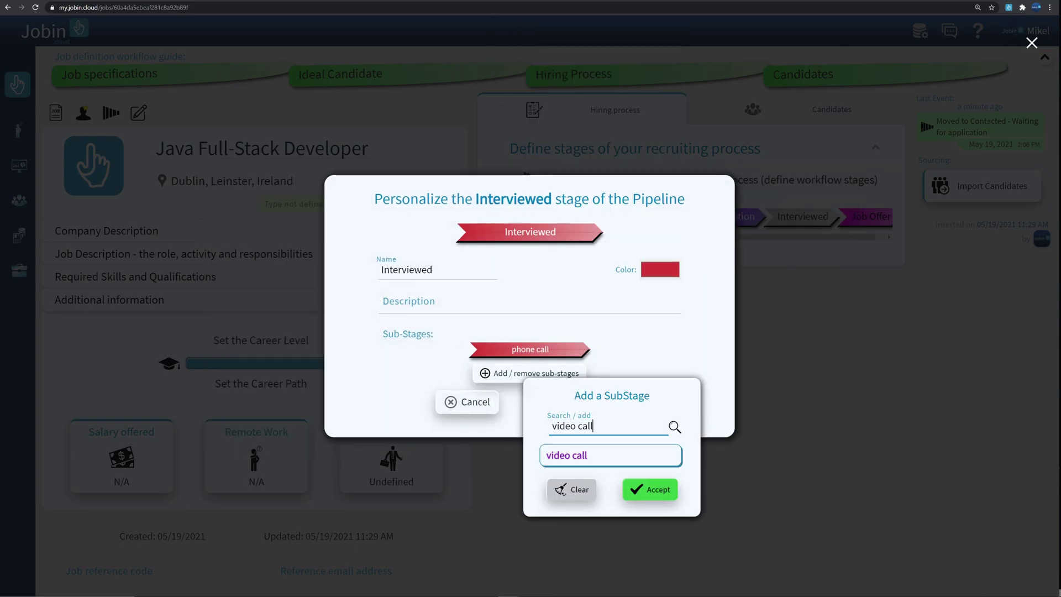
click(649, 488)
click(591, 402)
Open the assigned candidate from the job's candidates and view their messaging and events timeline.
click(832, 109)
click(828, 161)
click(378, 73)
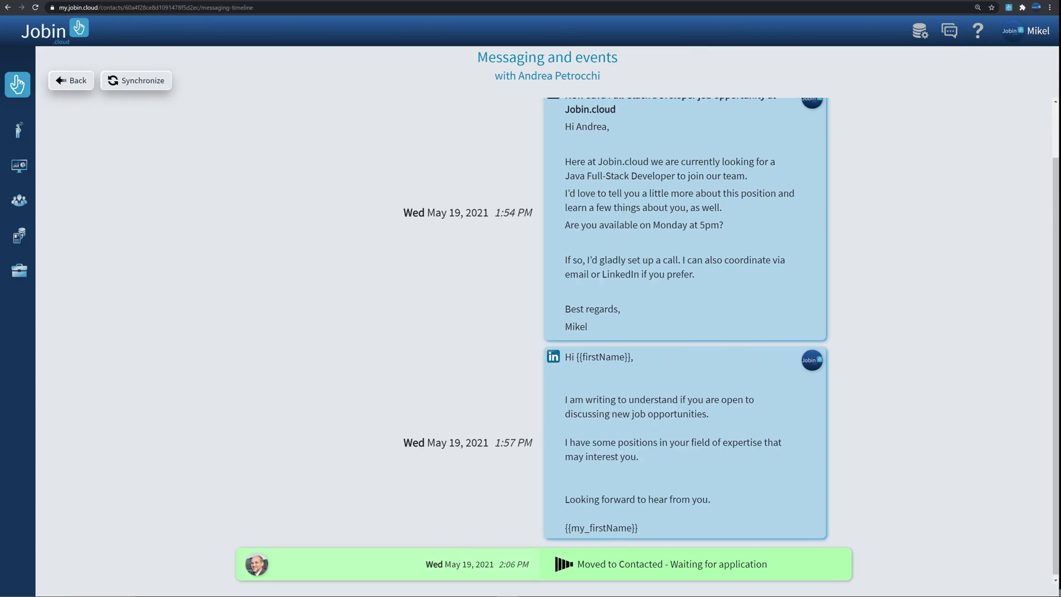